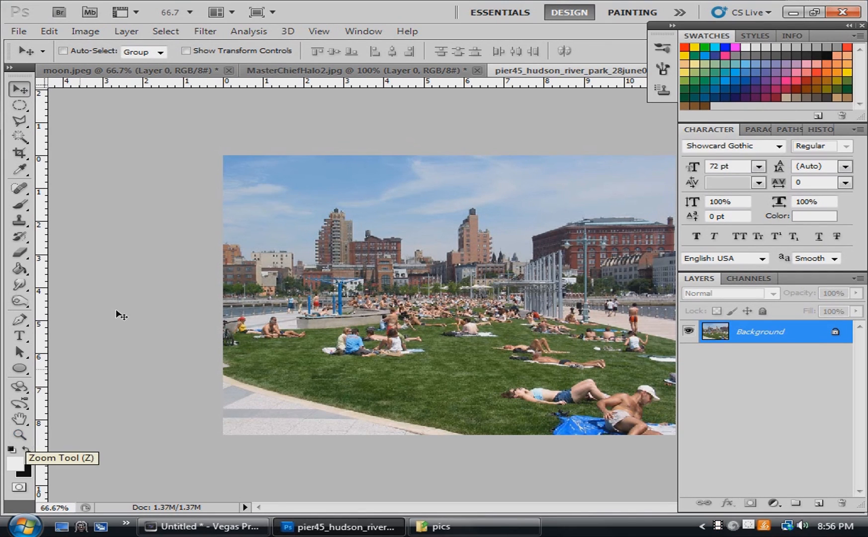
- Bring the Master Chief cutout from MasterChiefHalo2.jpg into the Hudson River park photo and position it on the lawn
left_click(278, 72)
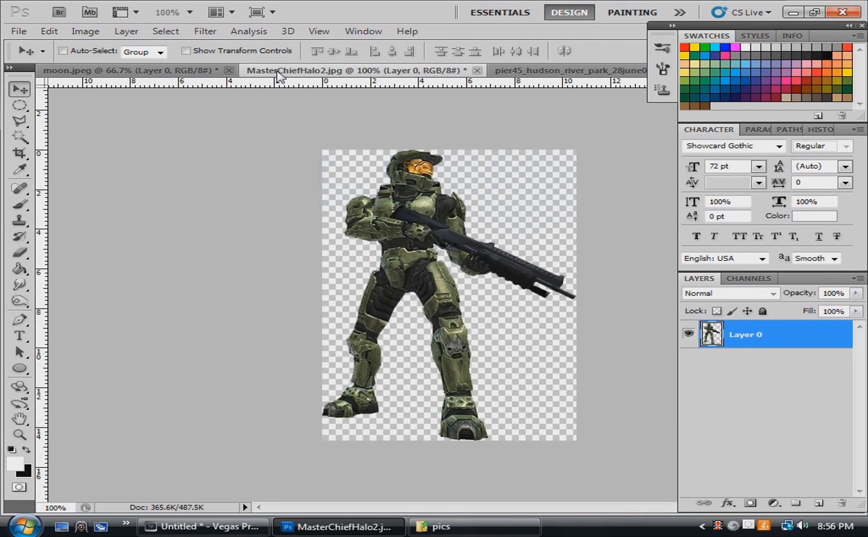
left_click_drag(441, 243, 436, 275)
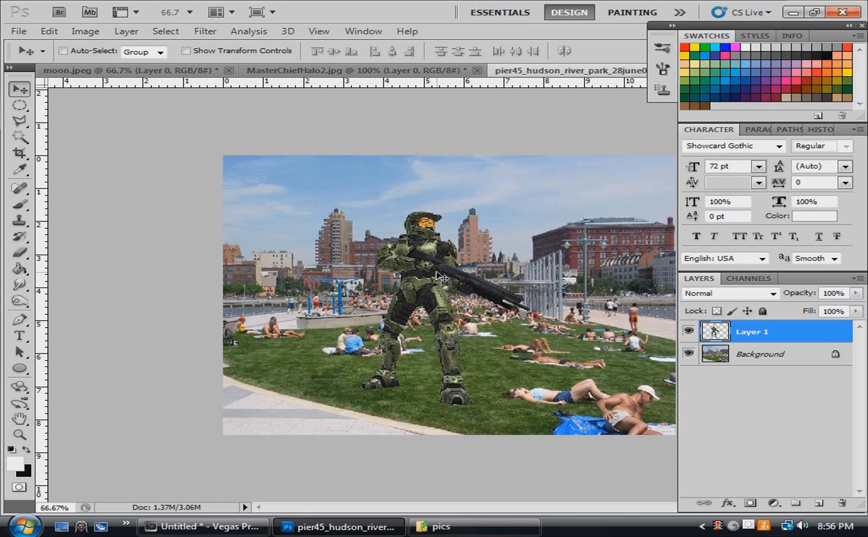
key("ctrl+t")
key("Return")
left_click_drag(421, 282, 419, 279)
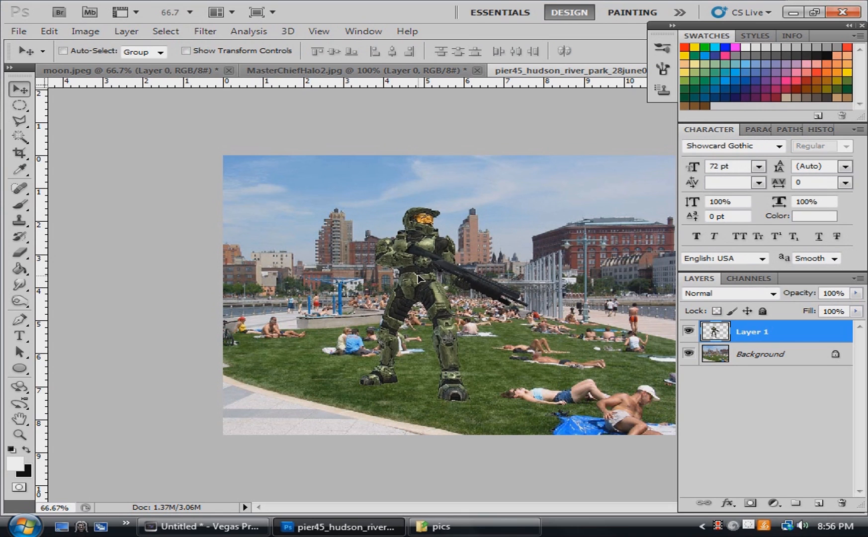
left_click_drag(419, 278, 418, 258)
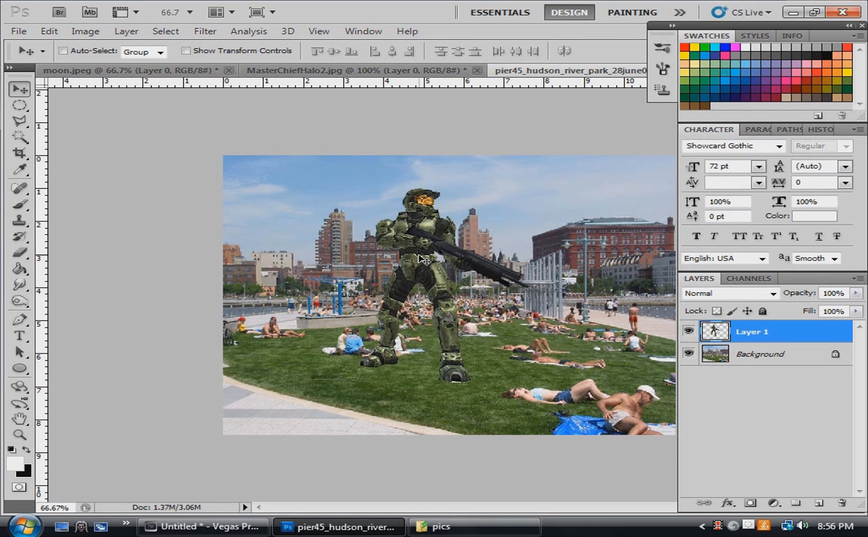
left_click_drag(403, 274, 393, 284)
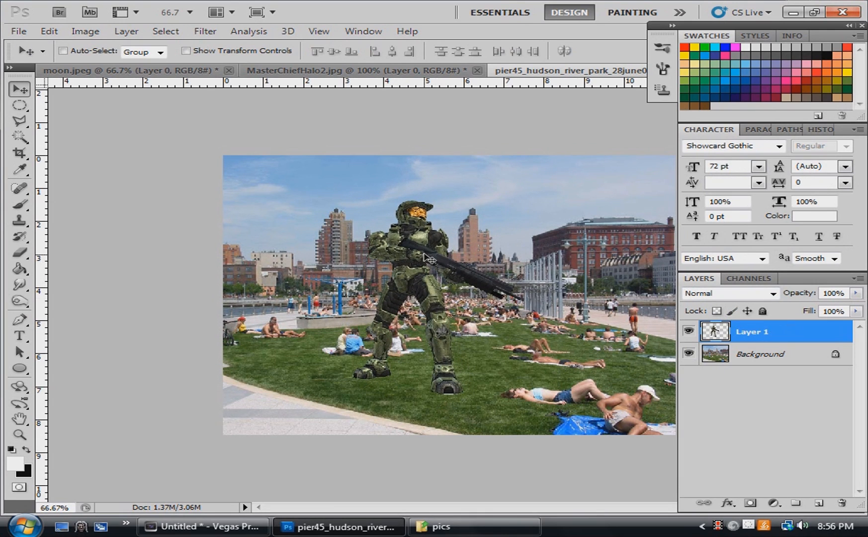
left_click_drag(423, 254, 438, 263)
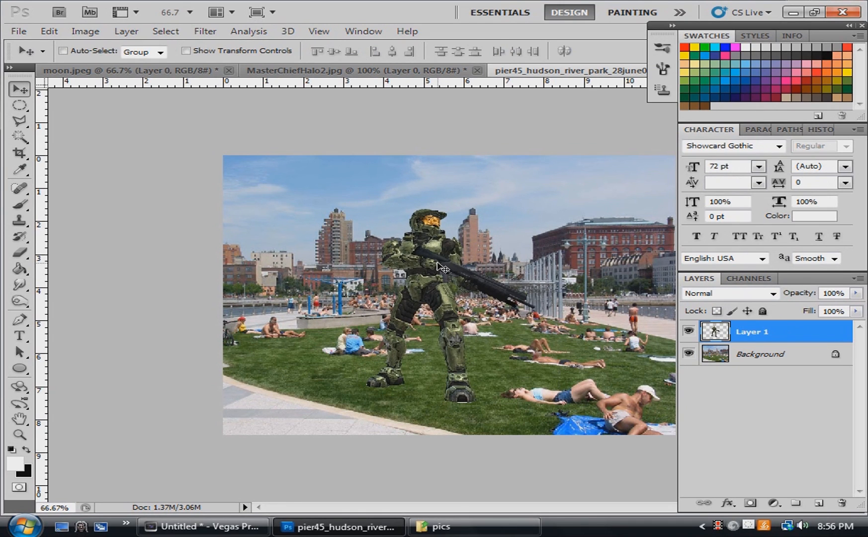
- Free-transform the Master Chief layer, scaling the figure proportionally down to about 69% with its feet kept on the grass
key("ctrl+t")
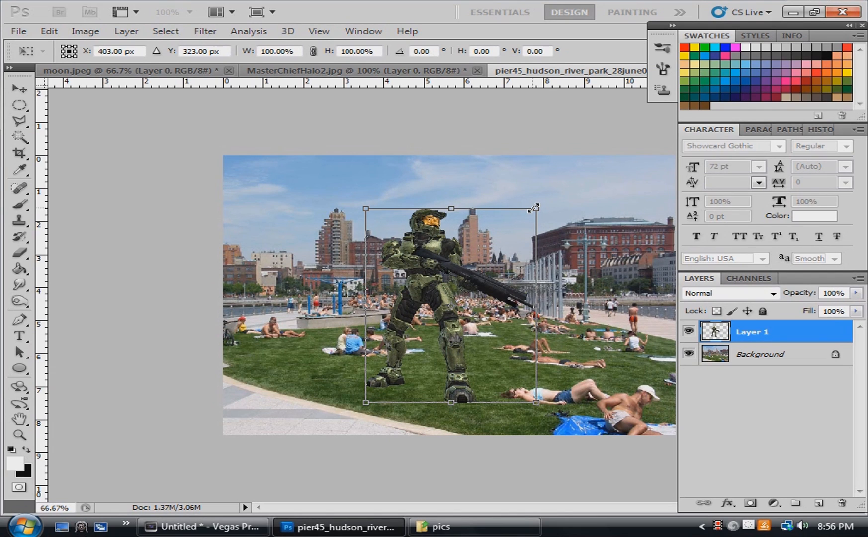
key("Return")
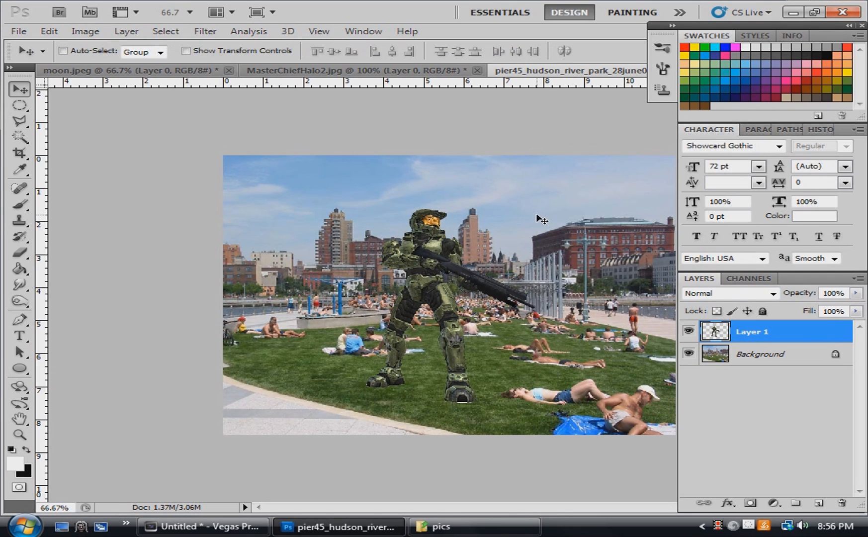
key("ctrl+t")
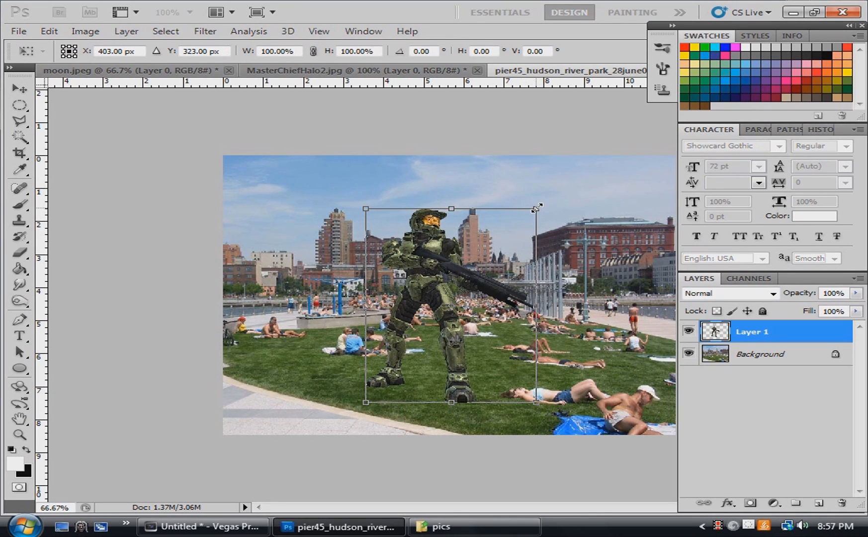
left_click_drag(536, 208, 502, 233)
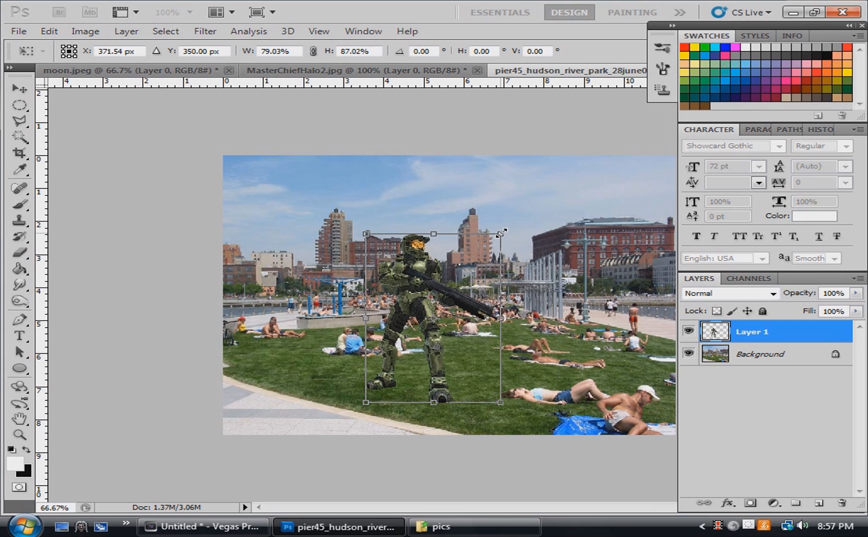
key("shift")
left_click_drag(502, 233, 471, 262)
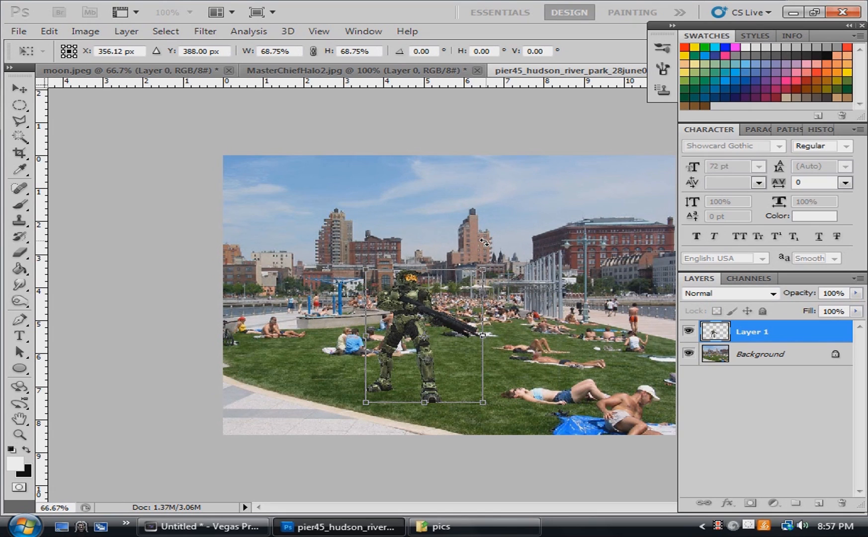
key("Return")
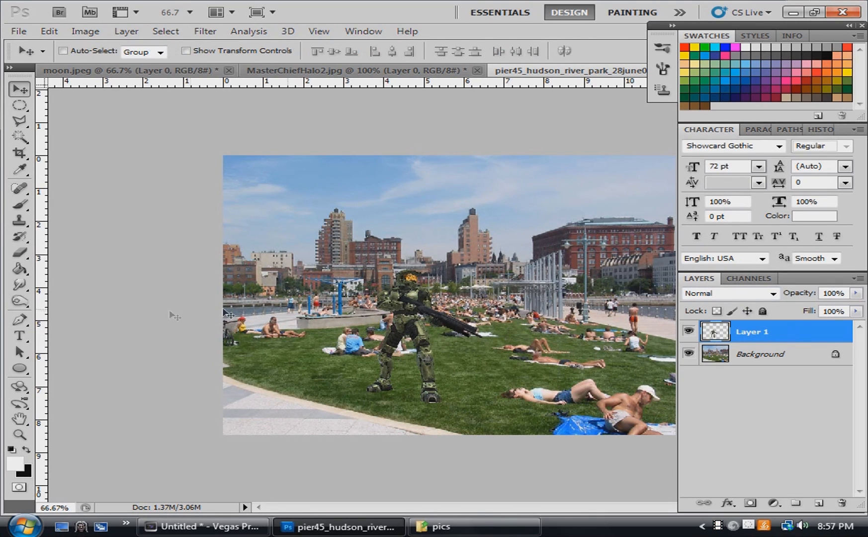
- Choose the soft round 48 px brush with 0% hardness and set the foreground color to black
left_click(24, 208)
left_click(72, 52)
left_click(72, 54)
left_click(72, 54)
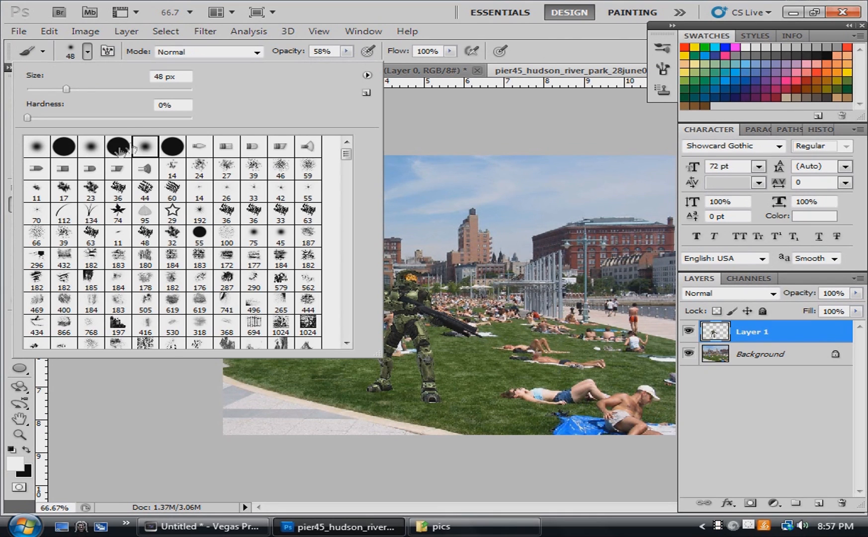
double_click(145, 146)
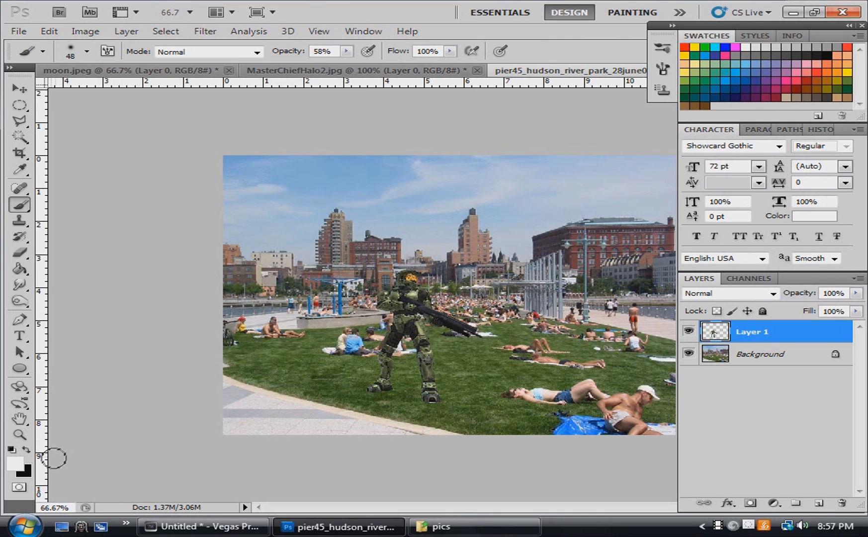
left_click(18, 467)
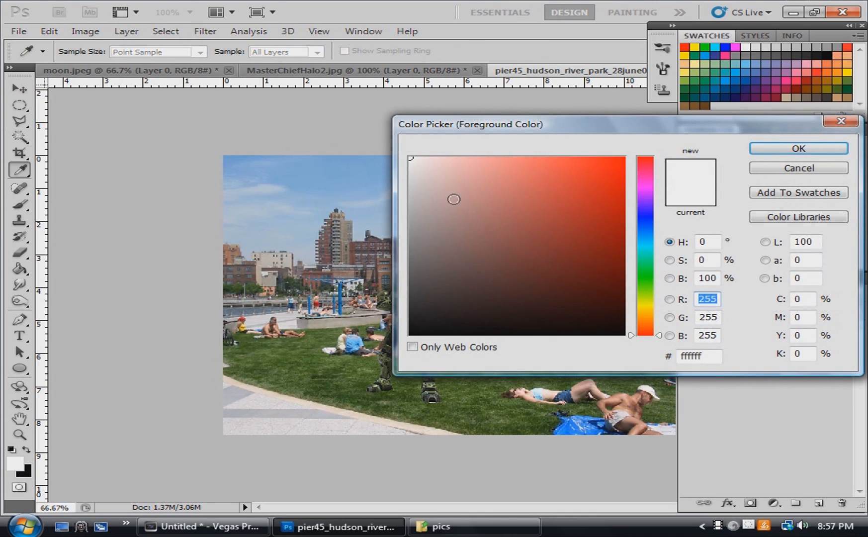
left_click_drag(453, 197, 676, 346)
left_click(762, 149)
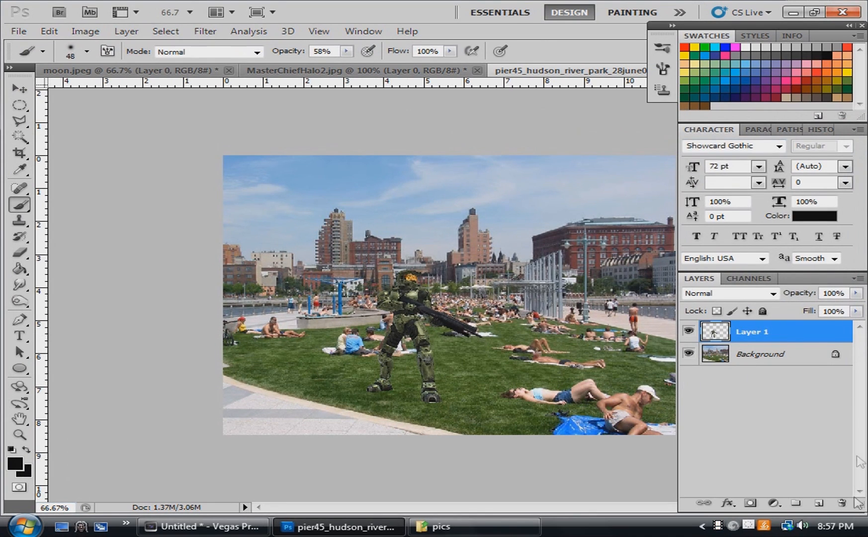
- Add a new layer and paint a soft black shadow on the grass around and between the figure's feet
left_click(818, 502)
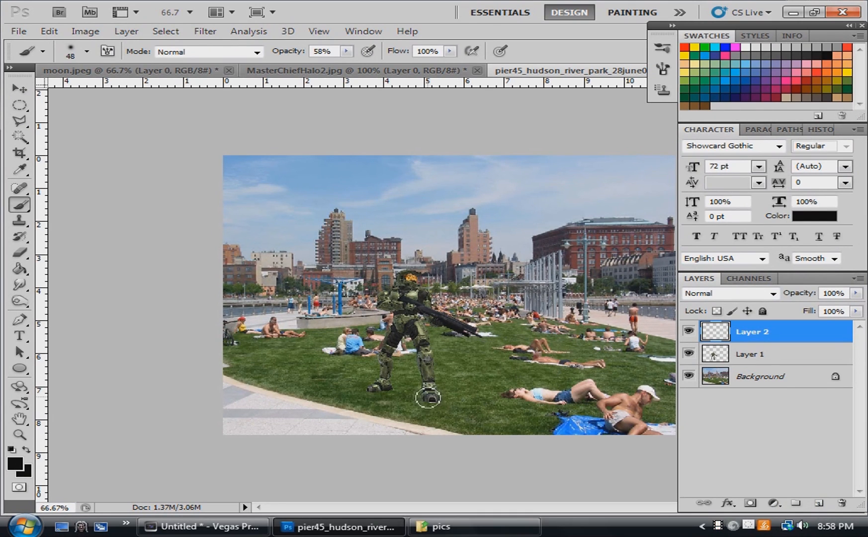
mouse_move(380, 393)
left_mouse_down()
mouse_move(430, 395)
mouse_move(393, 391)
mouse_move(418, 396)
left_mouse_up()
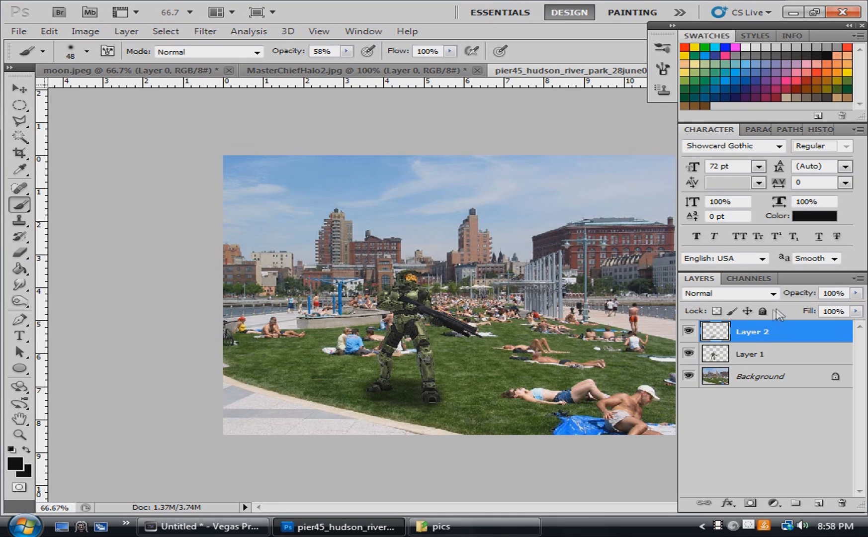
mouse_move(378, 388)
left_mouse_down()
mouse_move(434, 394)
mouse_move(397, 392)
left_mouse_up()
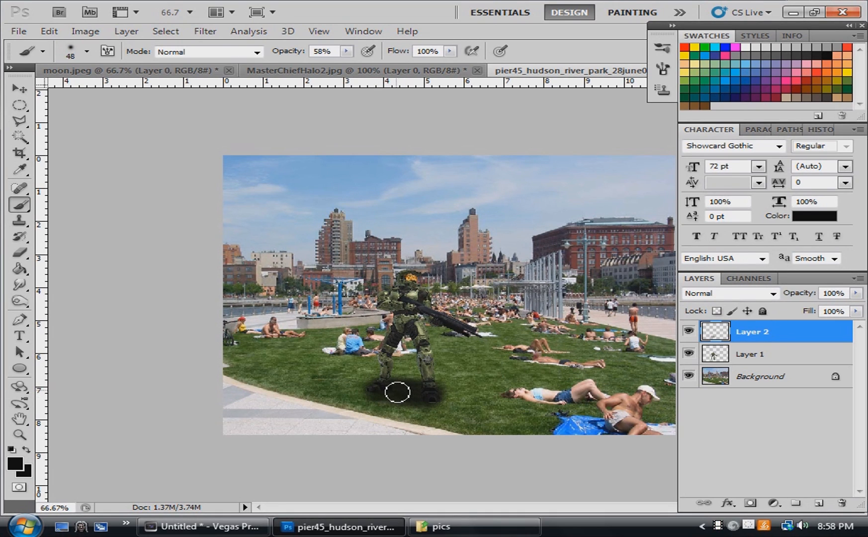
- Set the blend mode of the shadow layer to Soft Light
left_click(739, 294)
key("Escape")
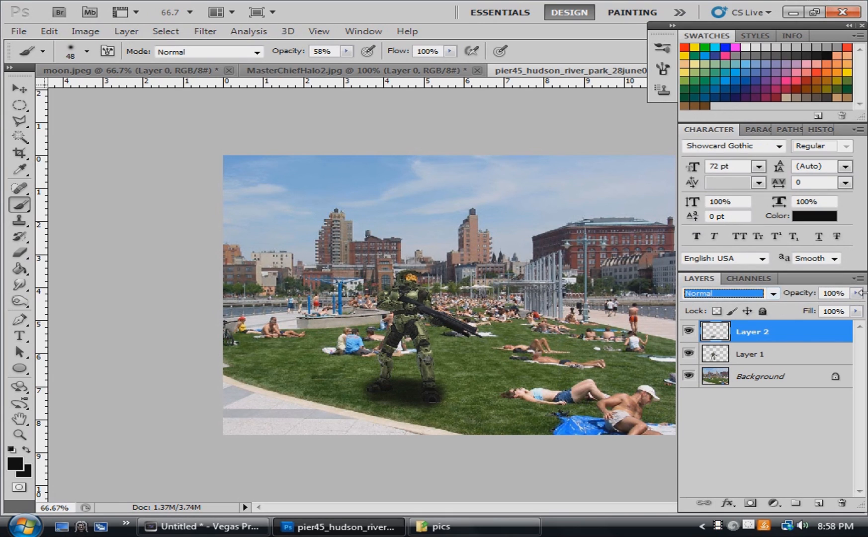
left_click(774, 294)
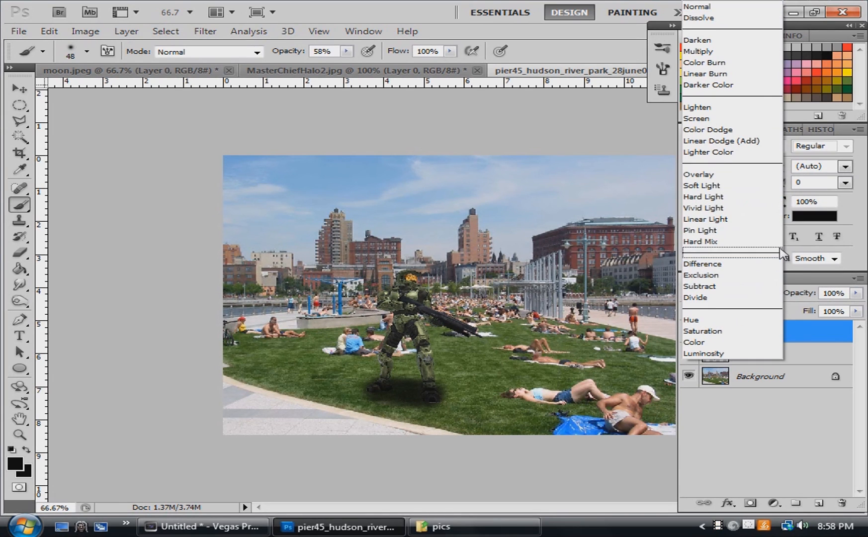
left_click(717, 186)
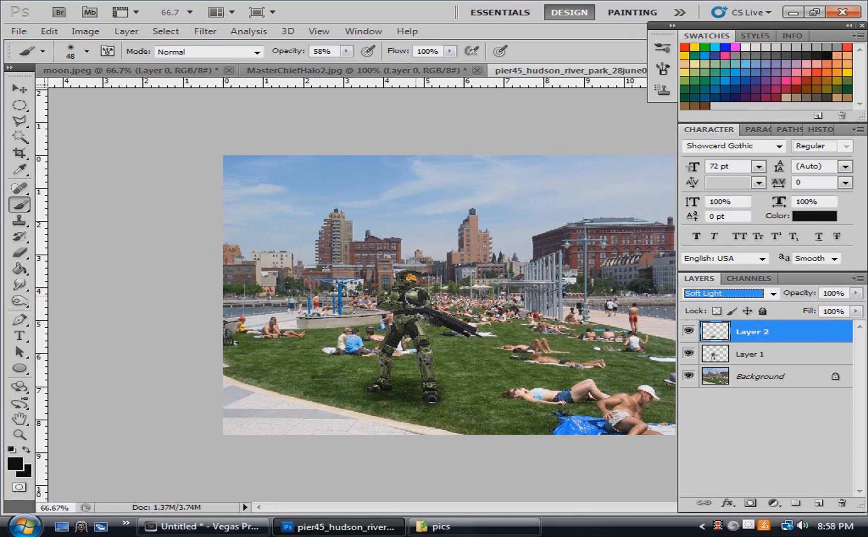
mouse_move(789, 338)
left_mouse_down()
mouse_move(794, 374)
mouse_move(782, 320)
mouse_move(782, 330)
left_mouse_up()
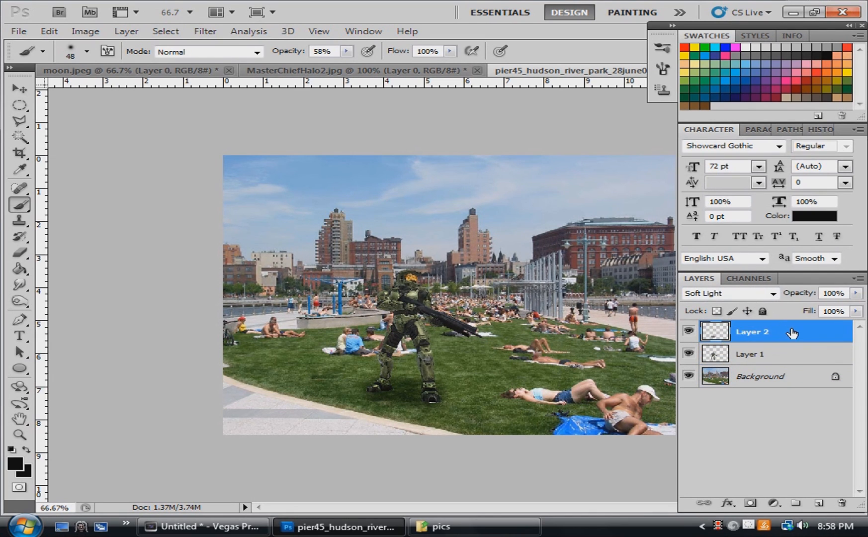
double_click(792, 333)
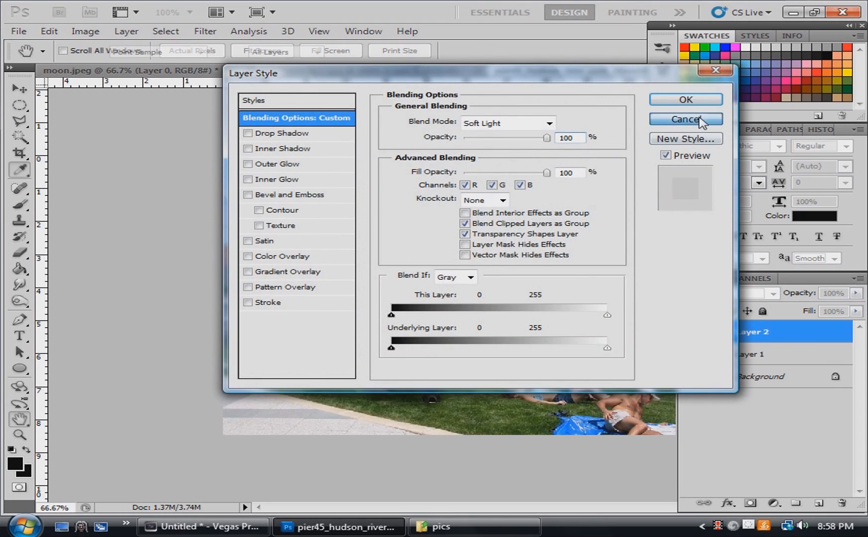
left_click(704, 119)
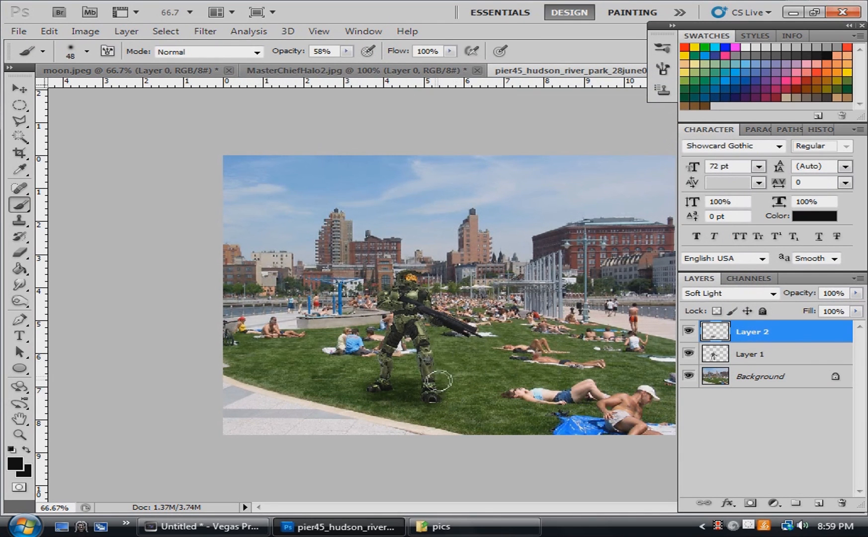
- Add a new layer, fill a large elliptical selection over the sky and red brick building with white, and deselect it
left_click(818, 502)
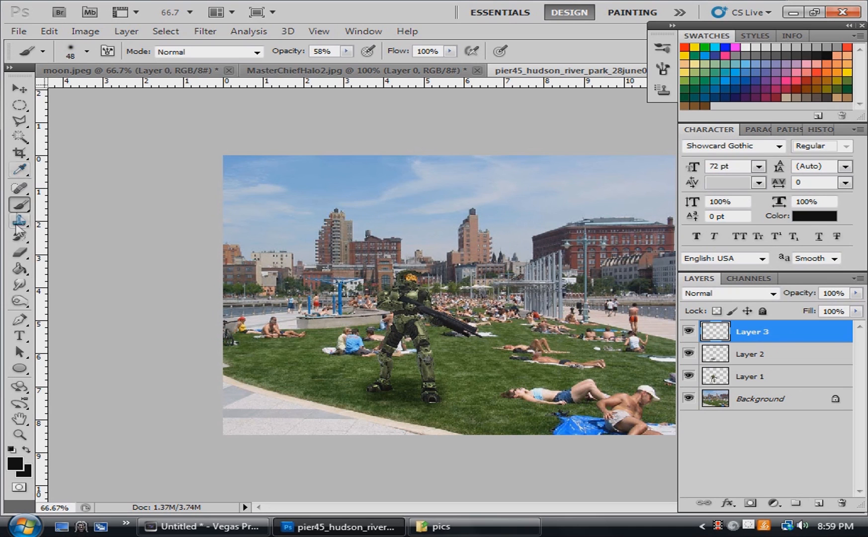
left_click(87, 51)
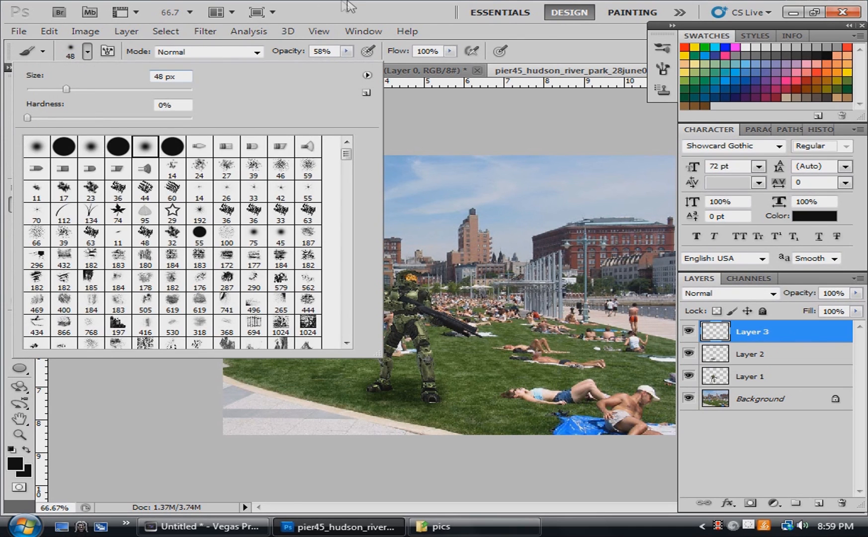
left_click(5, 132)
left_click(19, 89)
left_click(20, 105)
left_click_drag(511, 169, 665, 271)
right_click(533, 212)
left_click(571, 414)
left_click(532, 146)
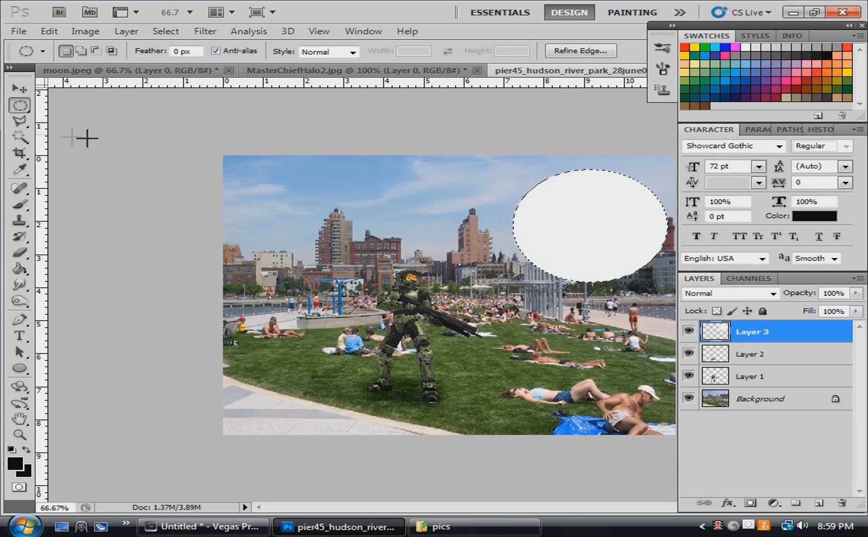
left_click(127, 111)
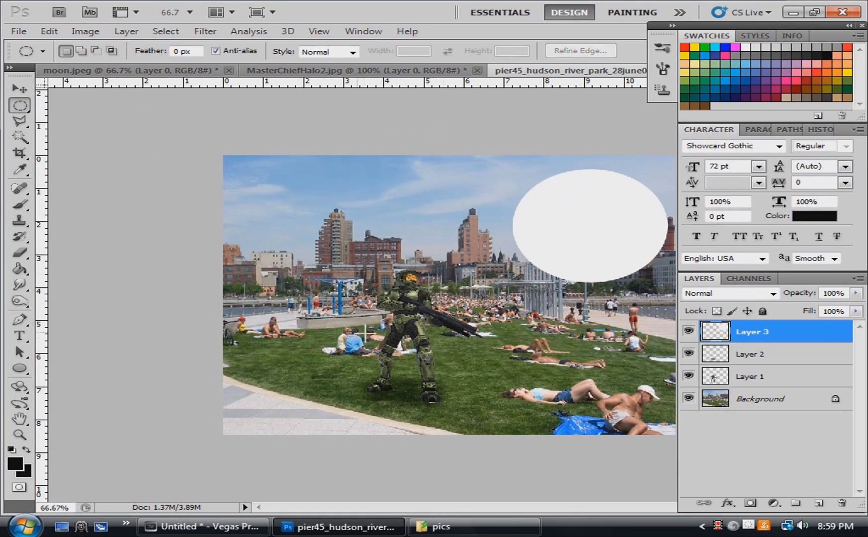
- Switch back to the Brush tool and set the foreground color to white (ffffff)
left_click(20, 204)
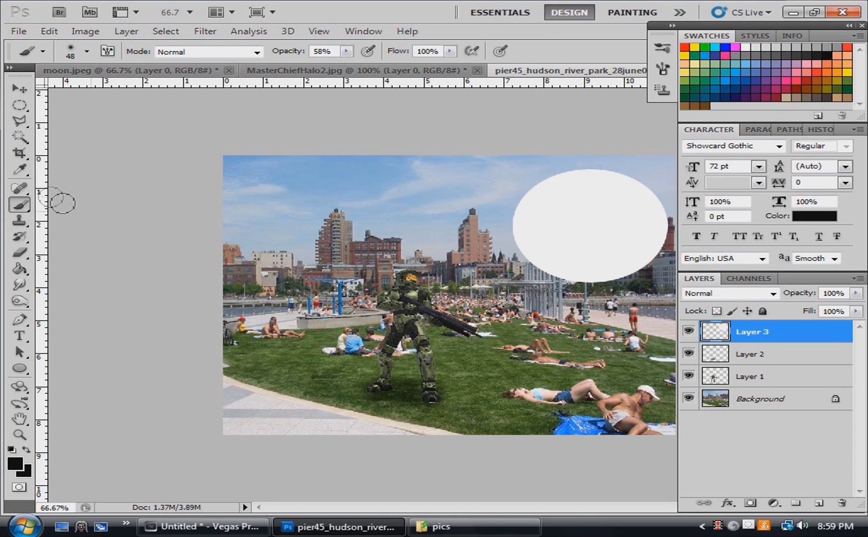
left_click(15, 464)
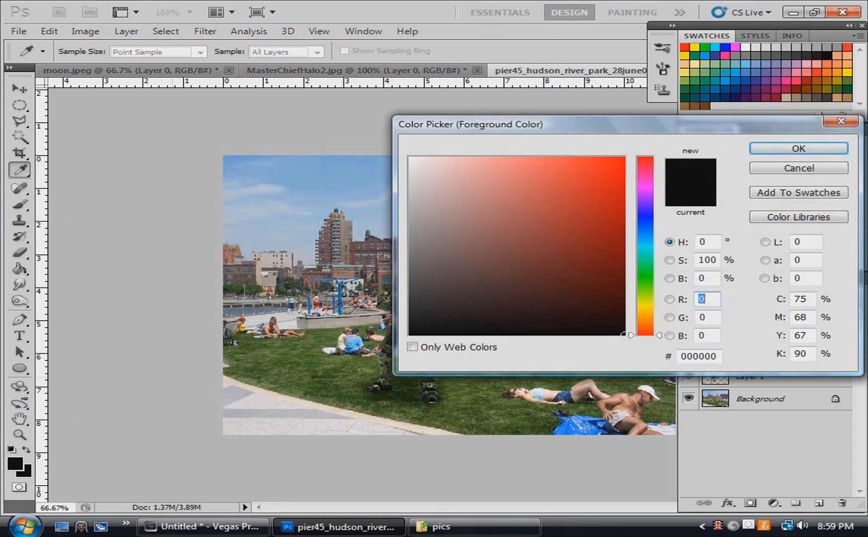
left_click_drag(462, 219, 304, 138)
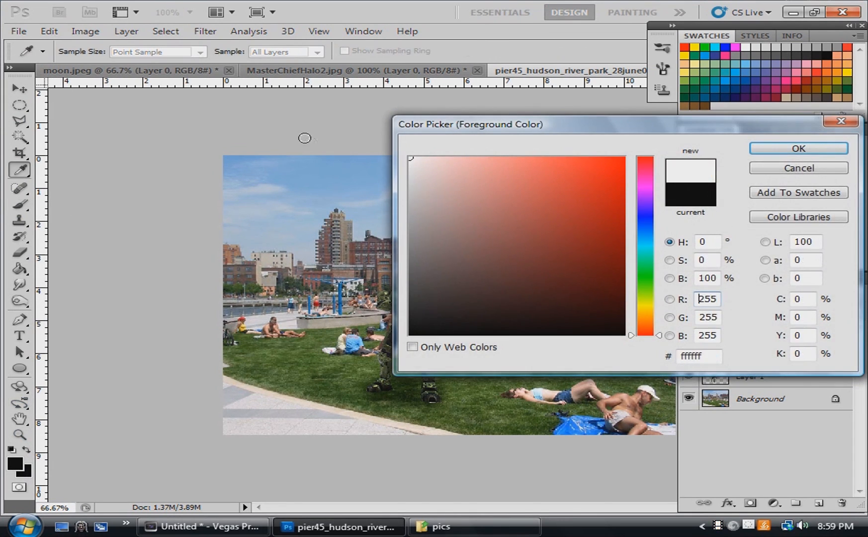
left_click(754, 148)
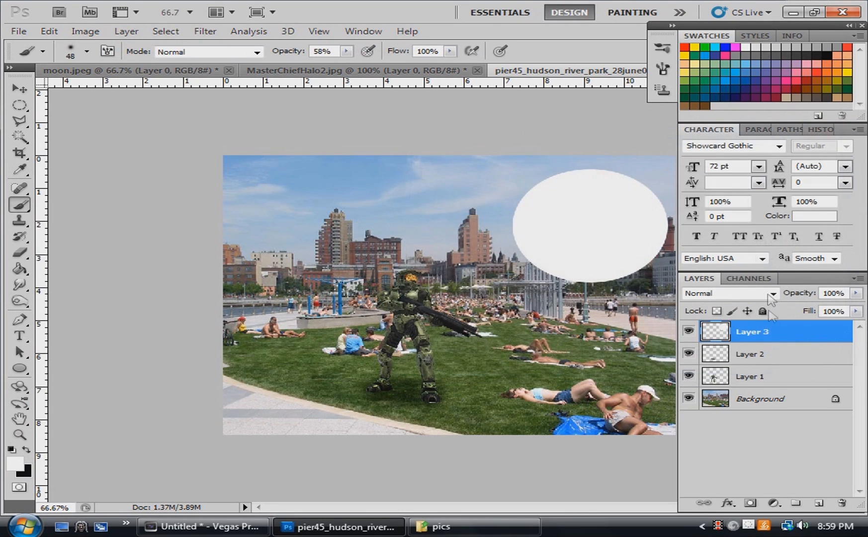
- Add a new layer above the white ellipse layer and set the soft brush size to 22 px
left_click(819, 504)
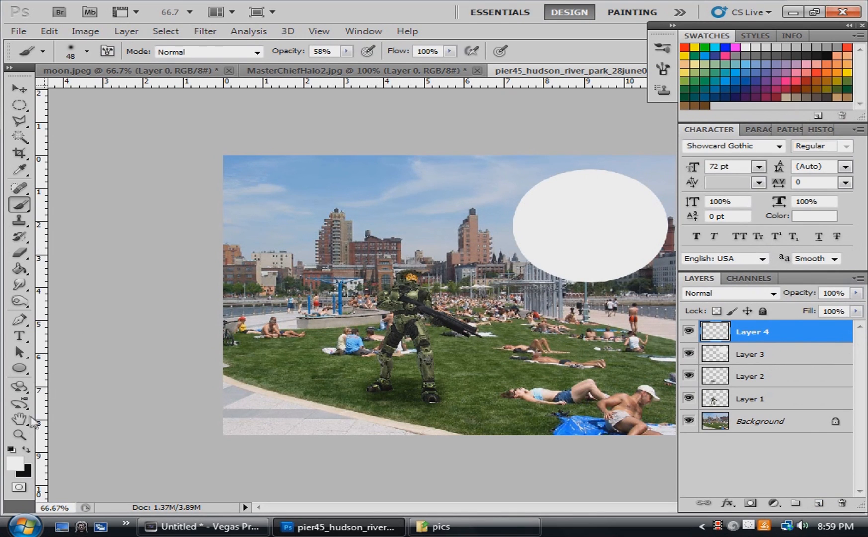
left_click(20, 434)
left_click(427, 308)
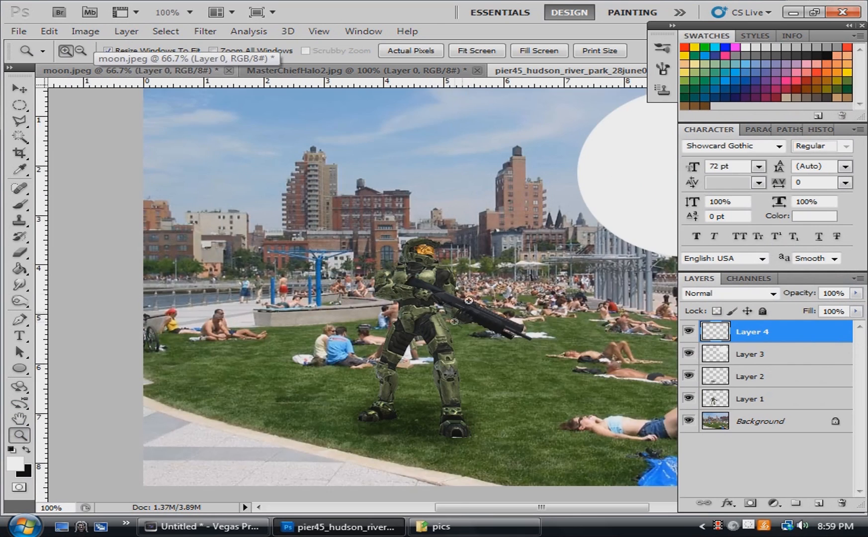
left_click(425, 309)
left_click(20, 204)
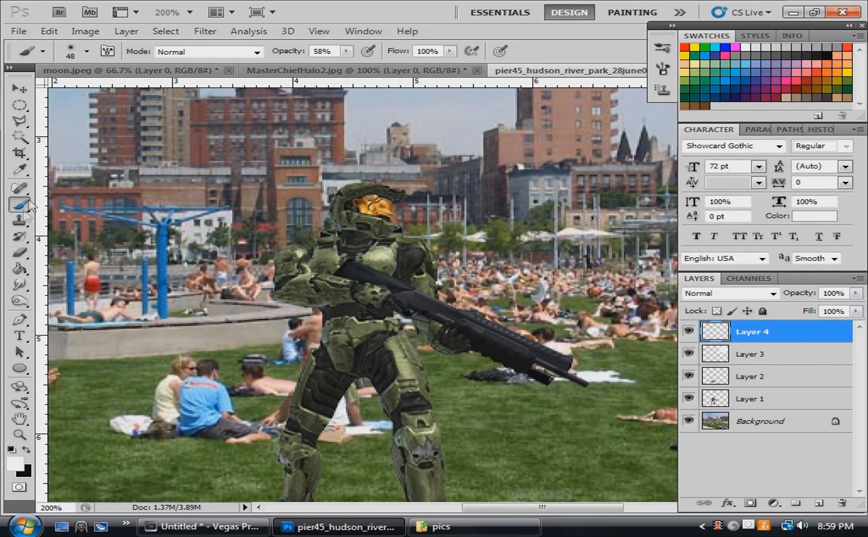
left_click(87, 51)
left_click_drag(74, 89, 45, 91)
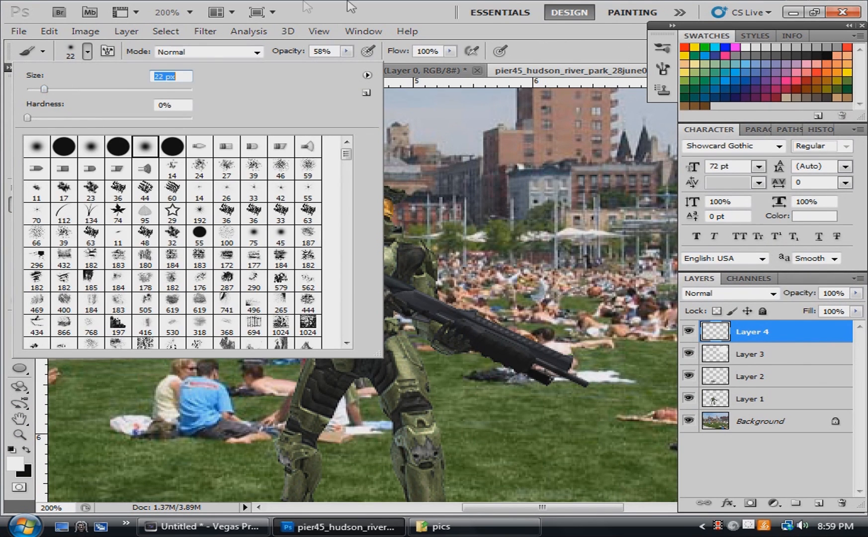
left_click(303, 3)
- Paint a white highlight at 100% brush opacity across the helmet's top, down the shoulder and along the rifle
mouse_move(350, 193)
left_mouse_down()
mouse_move(388, 196)
mouse_move(357, 190)
left_mouse_up()
left_click(347, 51)
left_click_drag(348, 67, 390, 67)
mouse_move(355, 200)
left_mouse_down()
mouse_move(387, 196)
mouse_move(344, 188)
mouse_move(388, 198)
mouse_move(386, 235)
mouse_move(424, 265)
mouse_move(420, 246)
mouse_move(391, 229)
mouse_move(384, 201)
mouse_move(347, 195)
mouse_move(383, 203)
mouse_move(429, 300)
mouse_move(450, 320)
mouse_move(561, 360)
mouse_move(507, 350)
mouse_move(449, 314)
mouse_move(564, 373)
mouse_move(435, 304)
mouse_move(388, 217)
mouse_move(345, 190)
mouse_move(405, 196)
left_mouse_up()
key("z")
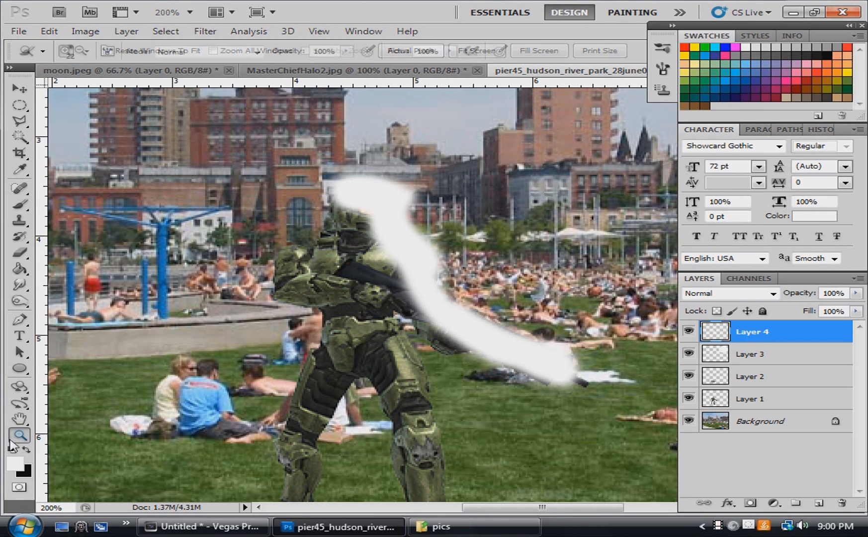
left_click(84, 48)
left_click(409, 221)
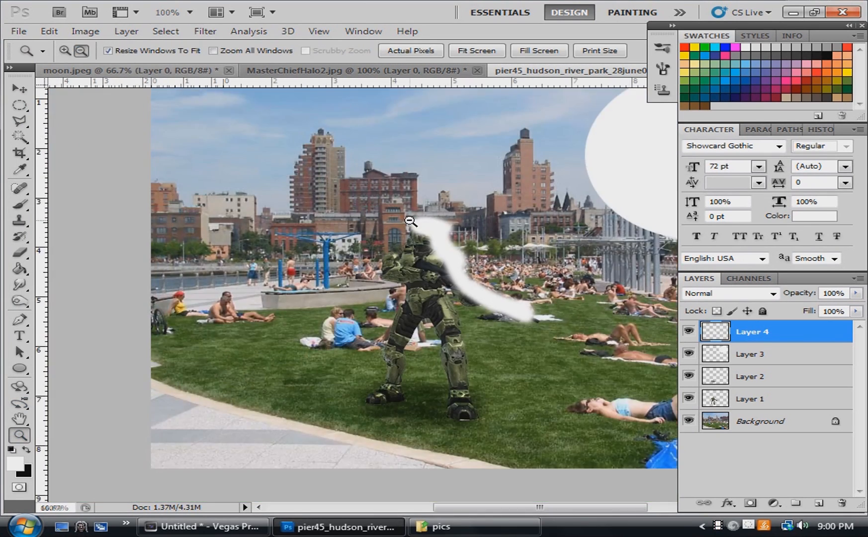
left_click(410, 221)
left_click(12, 84)
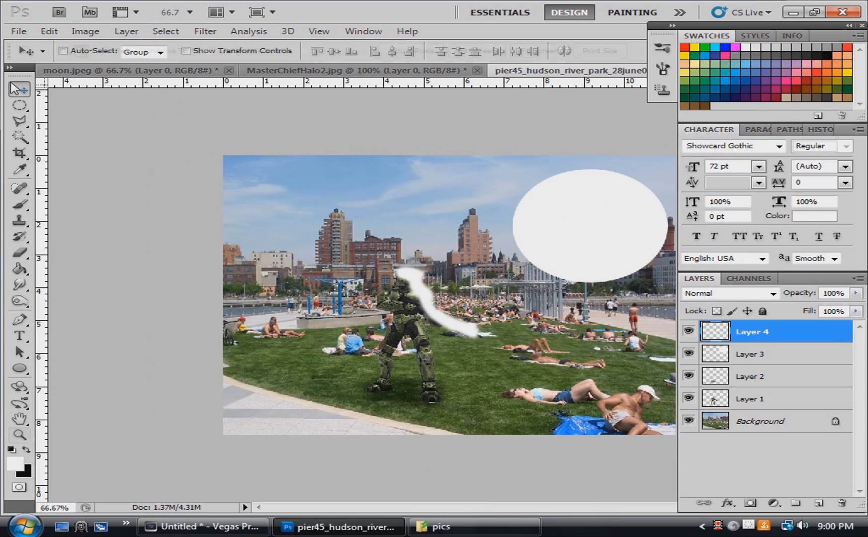
- Brush white light-ray strokes toward the figure and out from the ellipse as a lighting illustration, and undo them
left_click(19, 204)
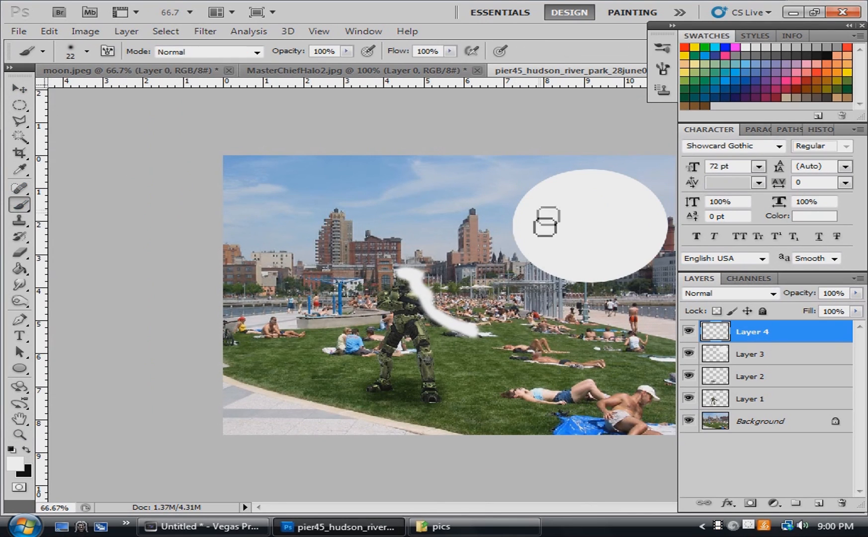
left_click_drag(496, 222, 400, 292)
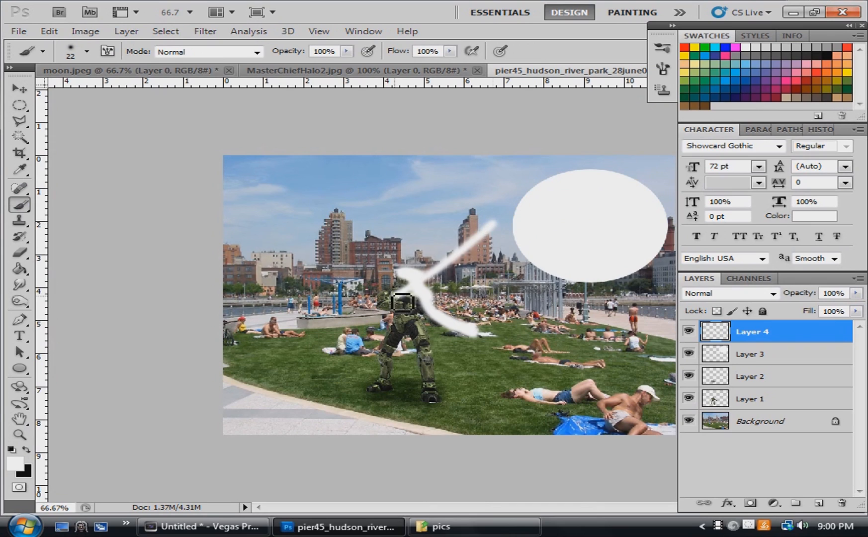
left_click_drag(527, 269, 490, 310)
left_click_drag(565, 279, 543, 317)
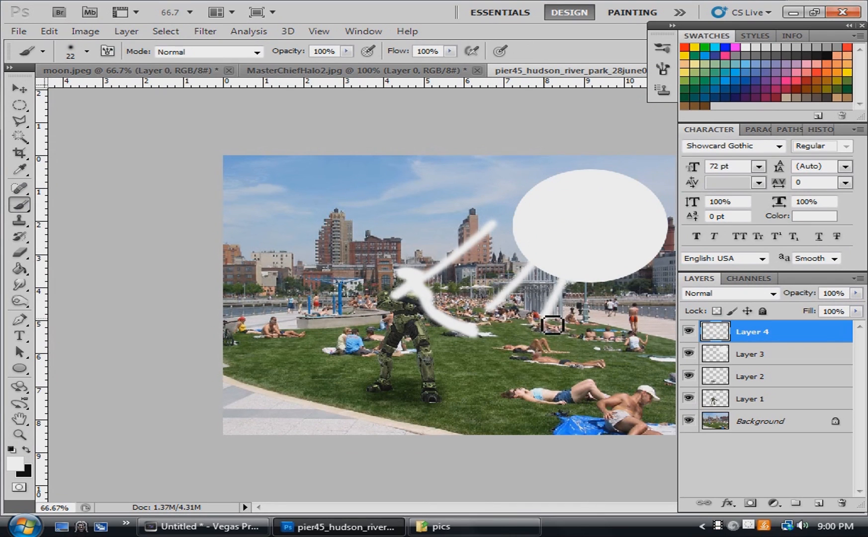
key("ctrl+z")
key("ctrl+alt+z")
key("ctrl+alt+z")
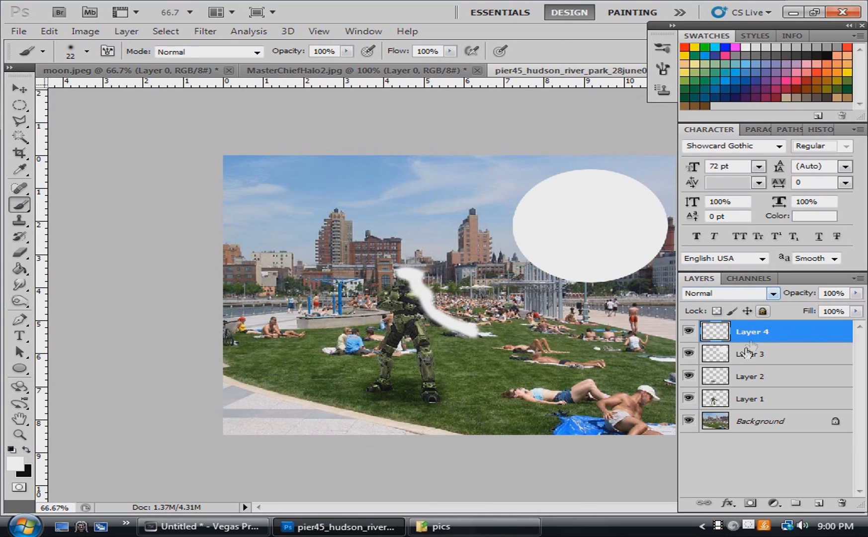
- Set the blend mode of the white highlight layer to Overlay
left_click(729, 294)
left_click(834, 342)
left_click(767, 298)
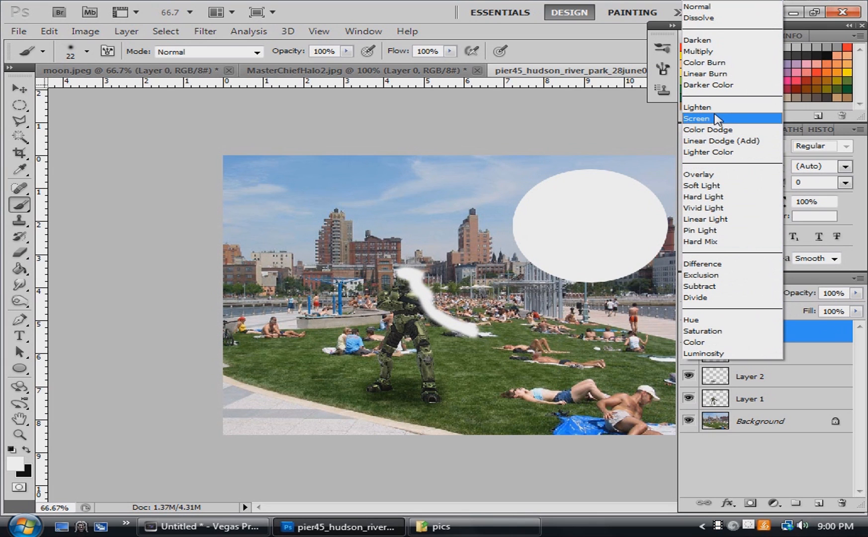
left_click(714, 174)
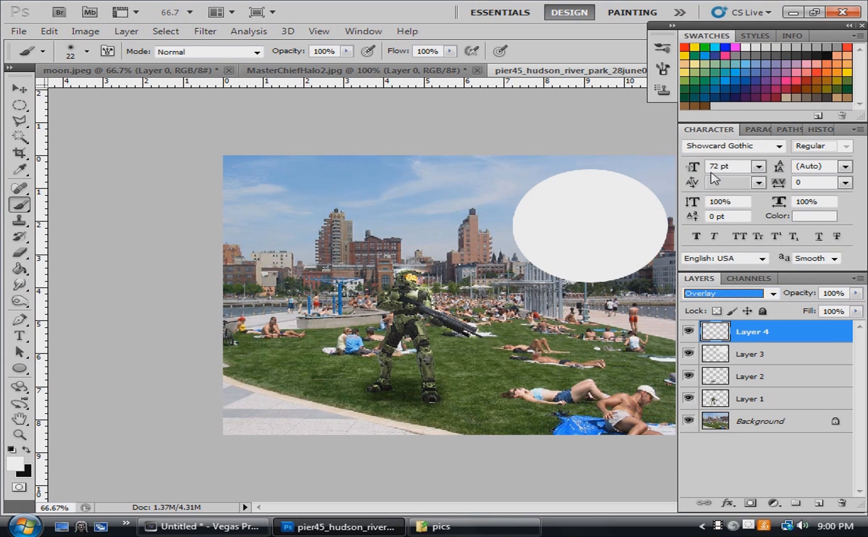
- Examine the highlights on the figure's helmet, shoulder and rifle up close and in the overall composition
left_click(19, 433)
left_click(439, 308)
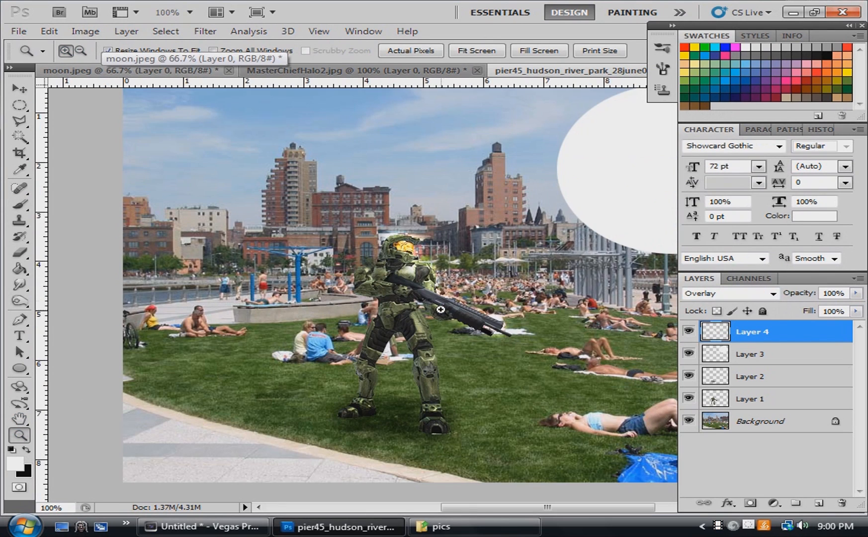
left_click(456, 269)
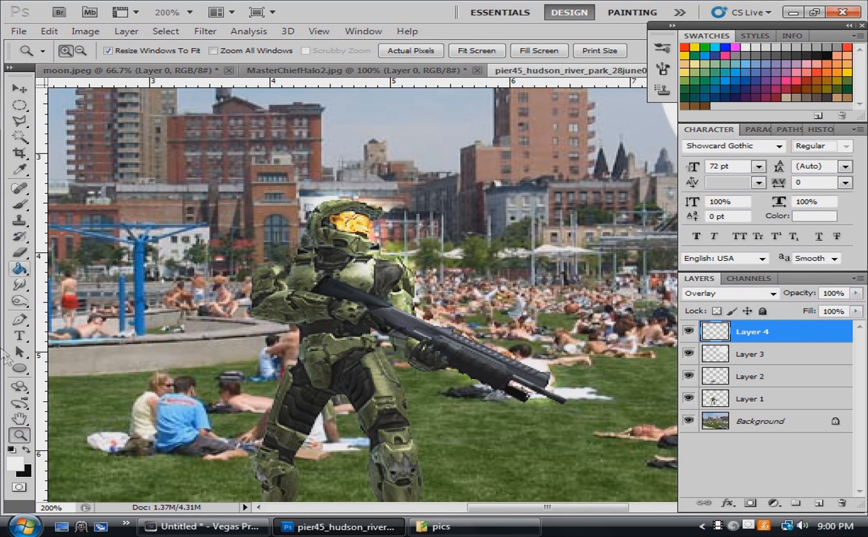
left_click(82, 51)
left_click(306, 250)
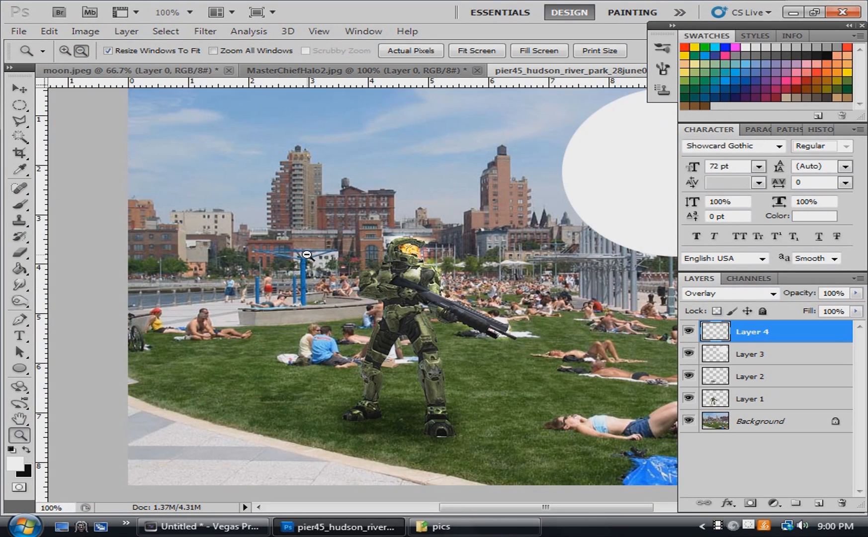
left_click(306, 250)
left_click(381, 256)
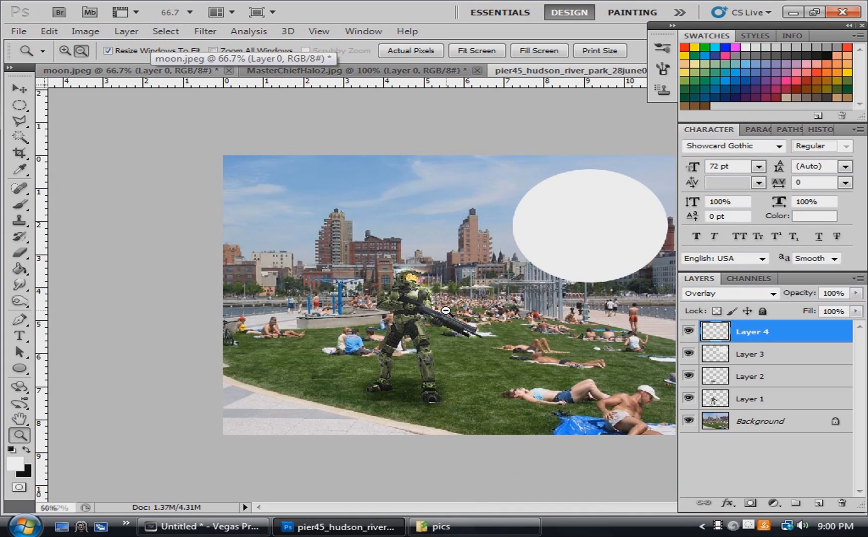
left_click(65, 50)
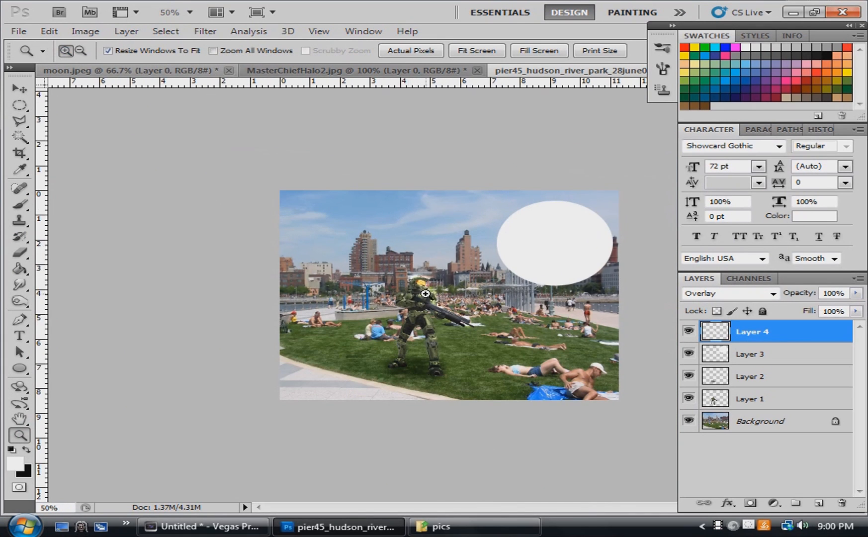
left_click(445, 301)
left_click(465, 315)
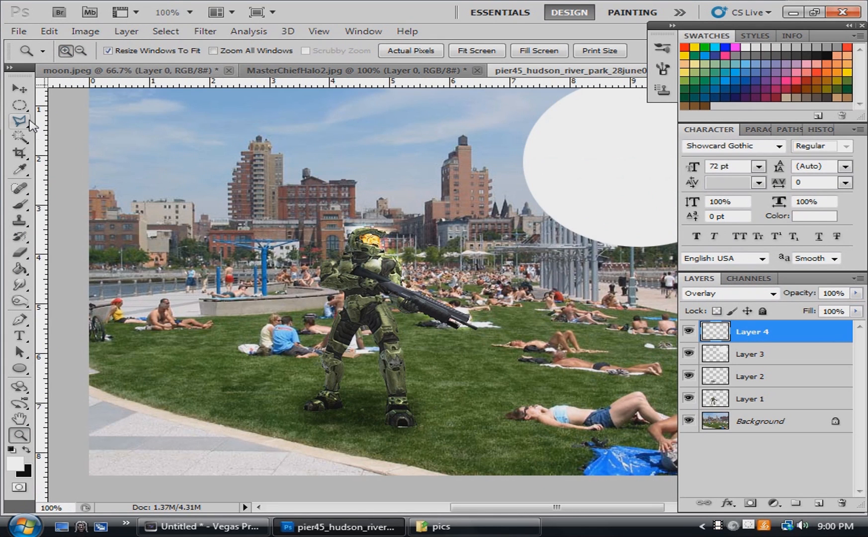
left_click(21, 88)
left_click(26, 206)
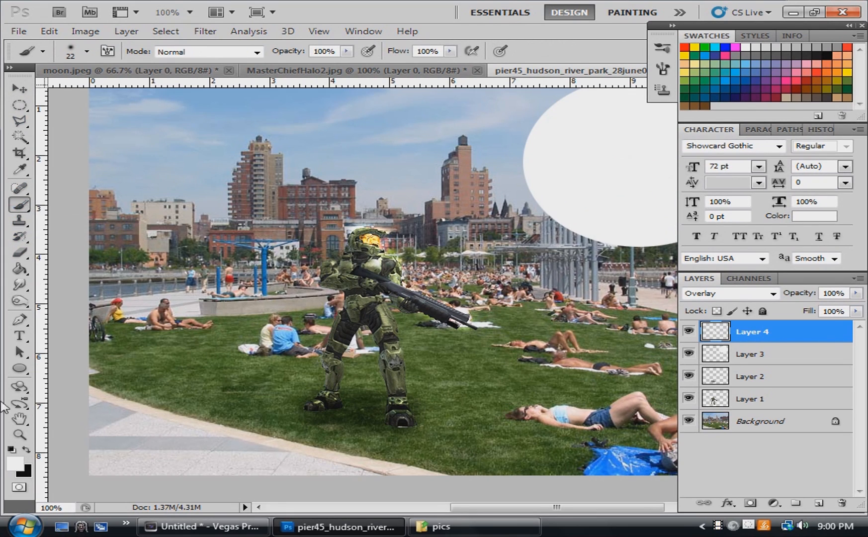
left_click(19, 435)
left_click(80, 50)
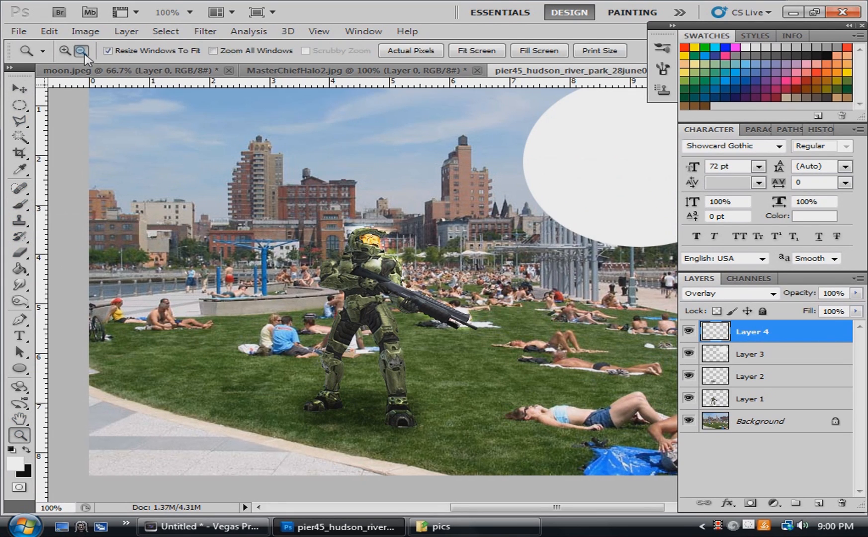
left_click(405, 243)
left_click(20, 89)
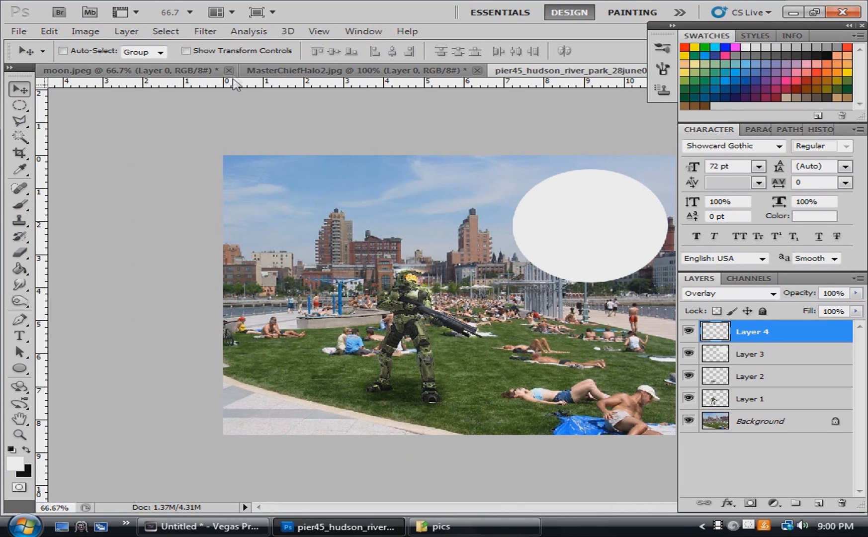
- In moon.jpeg, add a new layer above the moon and set the Brush's foreground color to black (000000)
left_click(214, 71)
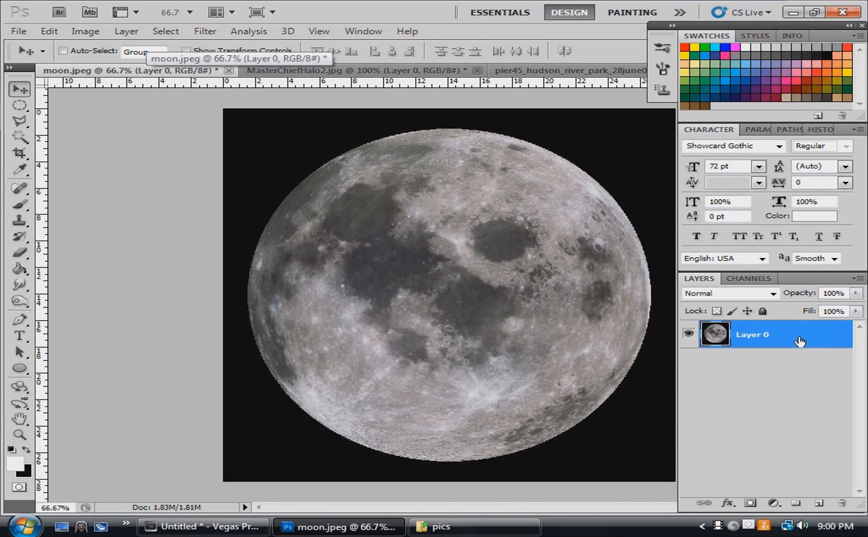
left_click(822, 503)
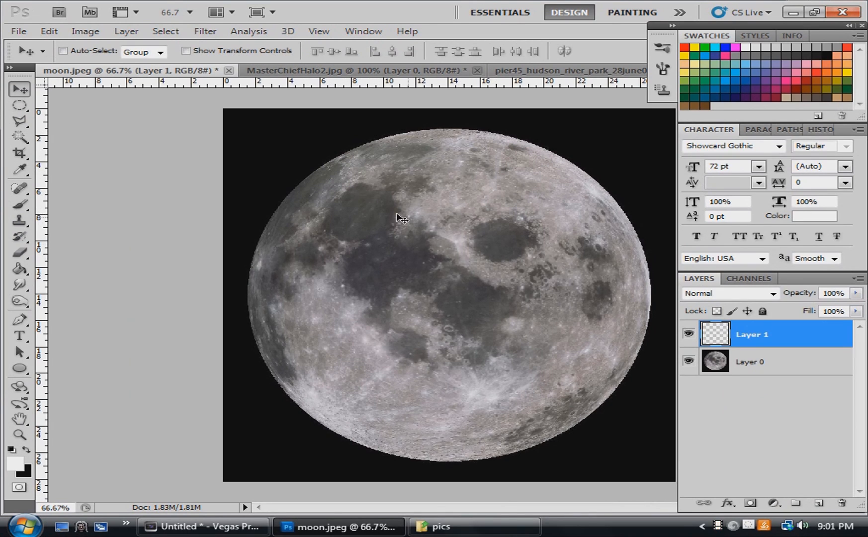
left_click(20, 204)
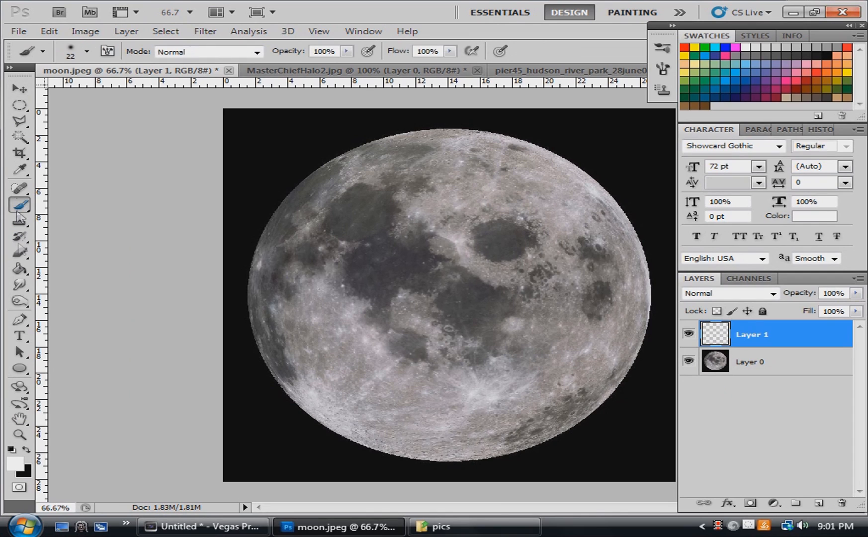
left_click(25, 448)
left_click(15, 463)
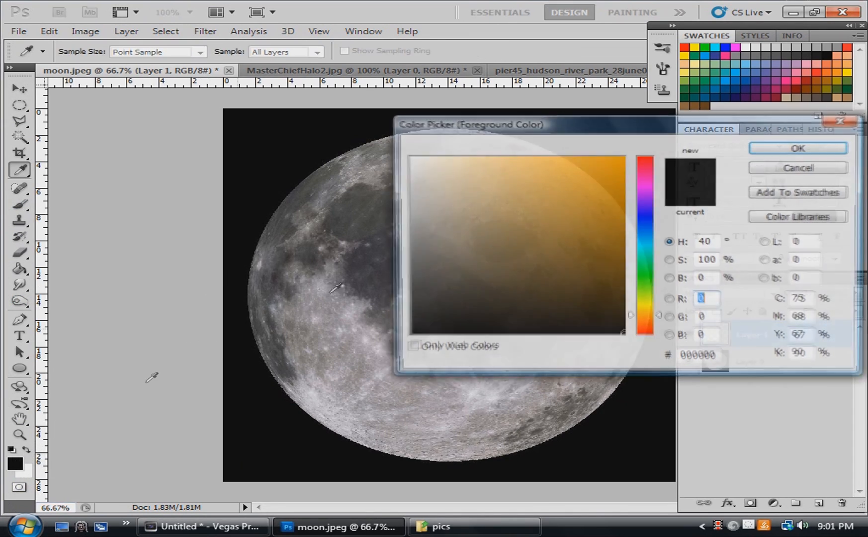
left_click(797, 149)
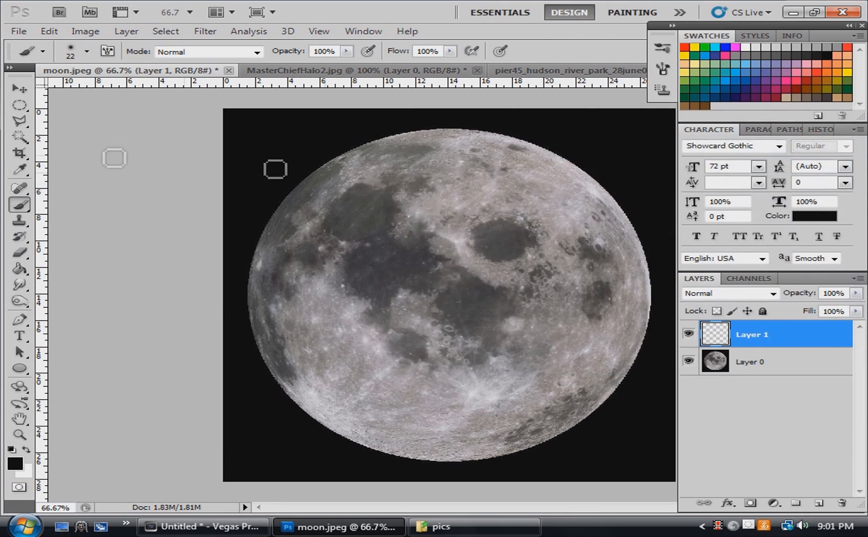
- Enlarge the soft brush to 246 px for shading the moon
left_click(86, 51)
left_click_drag(43, 89, 124, 91)
left_click(307, 114)
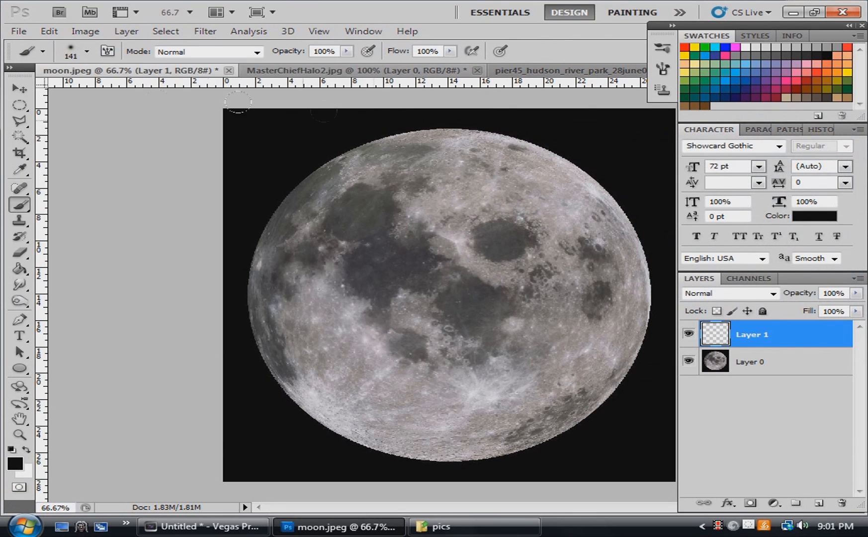
left_click(86, 51)
left_click_drag(107, 90, 154, 90)
left_click(358, 111)
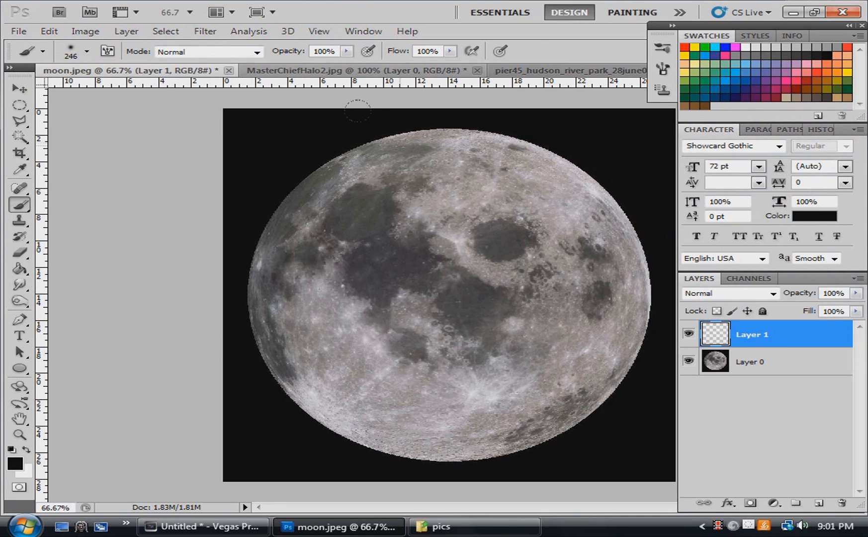
- Try painting a broad black shadow far over the moon's left side, and undo it
mouse_move(413, 95)
left_mouse_down()
mouse_move(326, 103)
mouse_move(278, 118)
mouse_move(241, 147)
mouse_move(219, 187)
mouse_move(214, 248)
mouse_move(235, 316)
mouse_move(274, 372)
mouse_move(315, 401)
mouse_move(419, 439)
mouse_move(389, 40)
left_mouse_up()
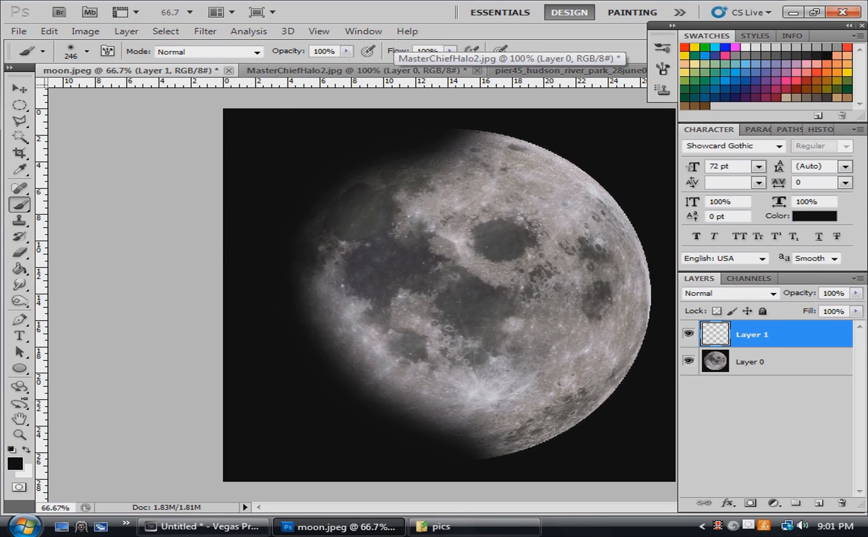
left_click(20, 90)
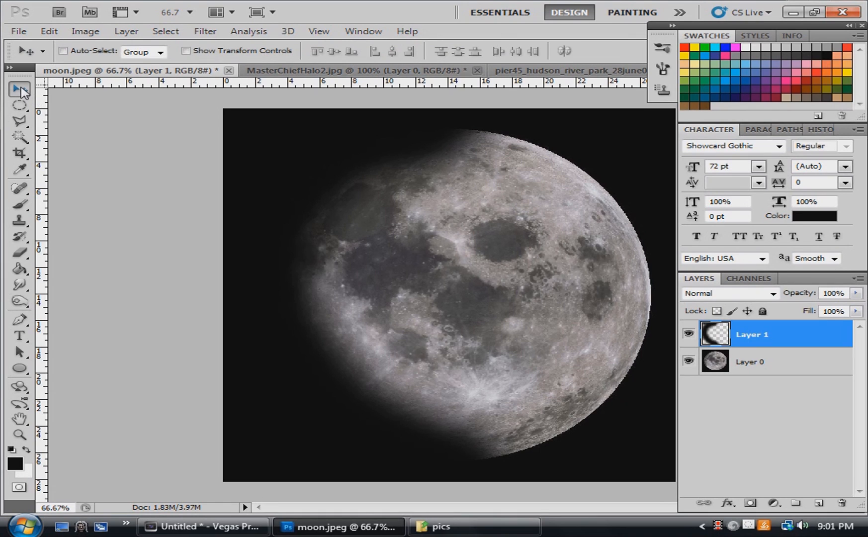
key("ctrl+z")
- Paint a narrower soft black shadow along the moon's left edge and set its layer's blend mode to Soft Light
left_click(20, 203)
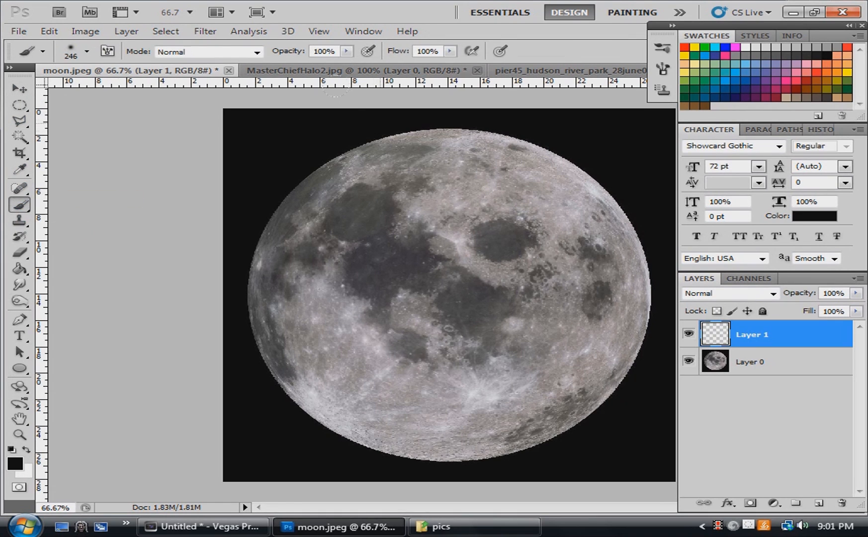
mouse_move(472, 117)
left_mouse_down()
mouse_move(271, 122)
mouse_move(184, 239)
mouse_move(252, 401)
mouse_move(374, 460)
mouse_move(487, 463)
left_mouse_up()
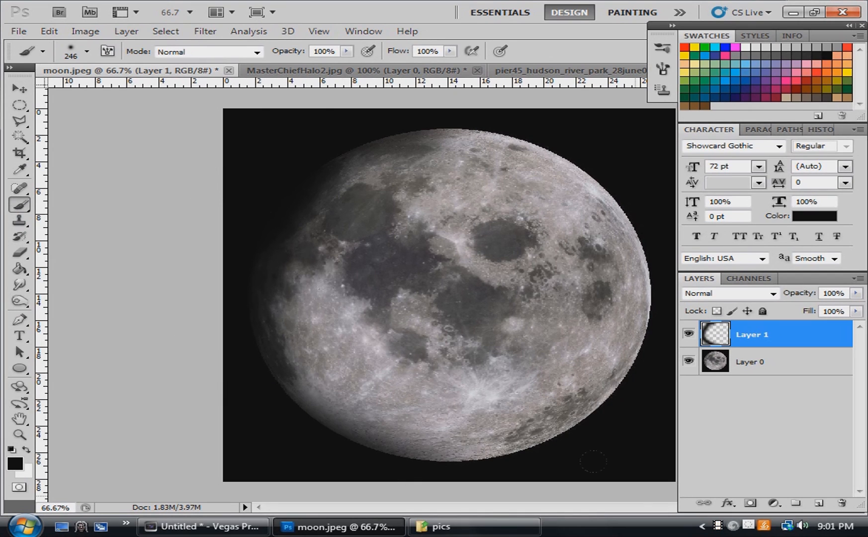
left_click(760, 294)
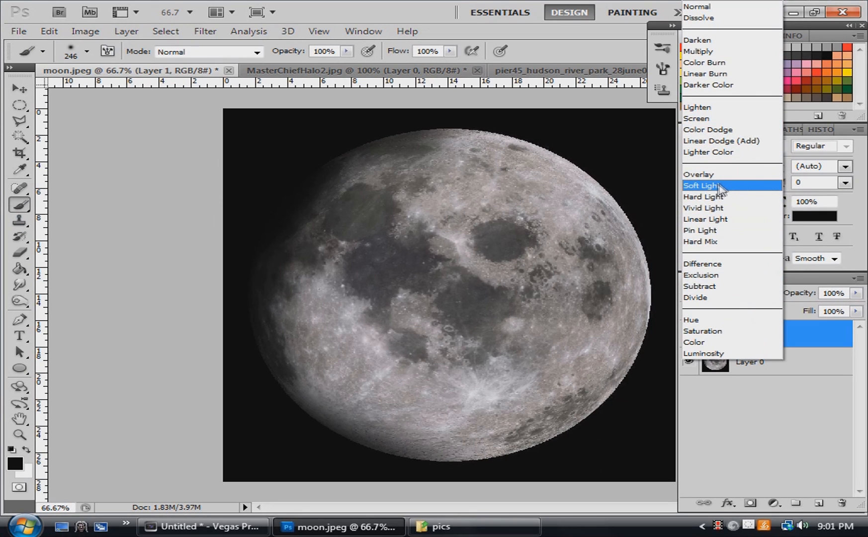
left_click(723, 186)
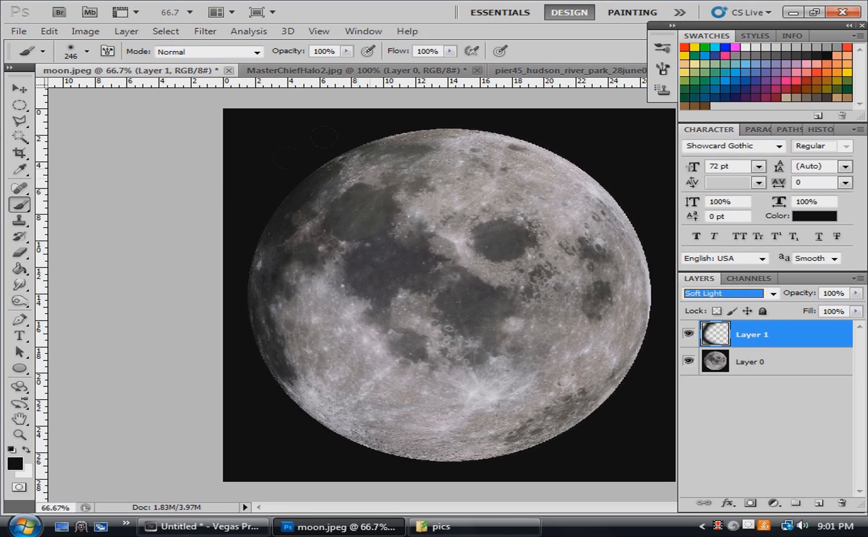
- Compare the moon with and without its left-edge shadow by toggling the visibility of Layer 1
key("v")
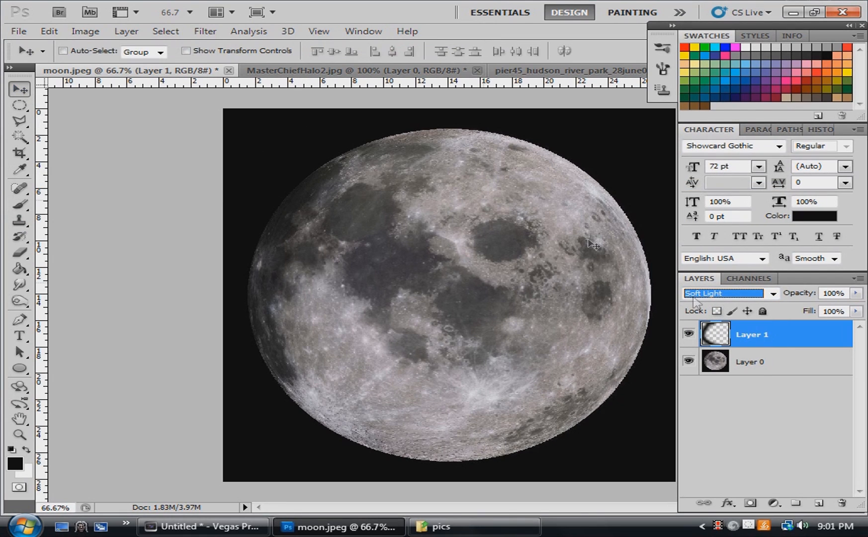
left_click(688, 334)
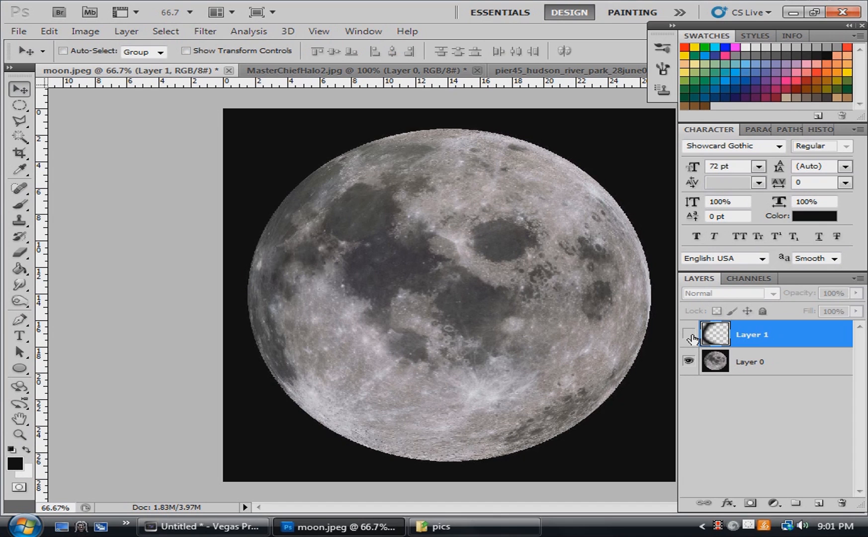
left_click(689, 334)
left_click(688, 334)
left_click(689, 334)
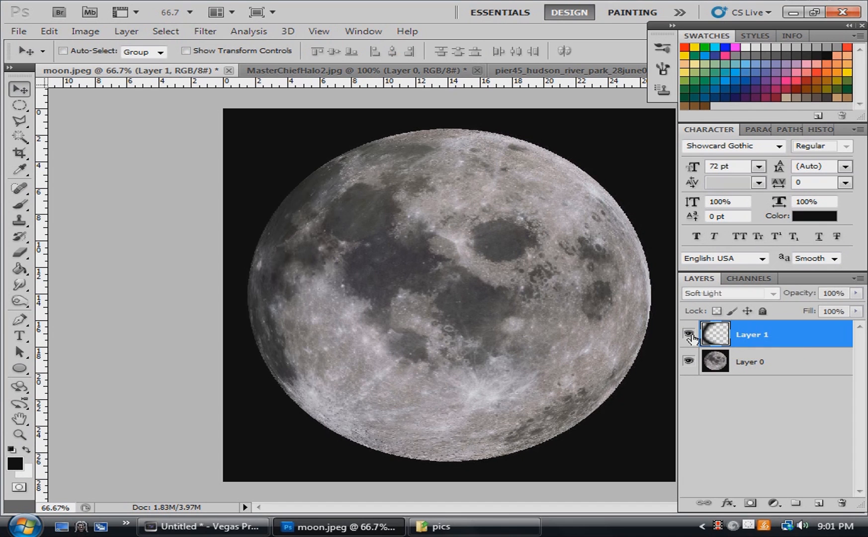
left_click(689, 335)
left_click(689, 335)
left_click(689, 334)
left_click(690, 335)
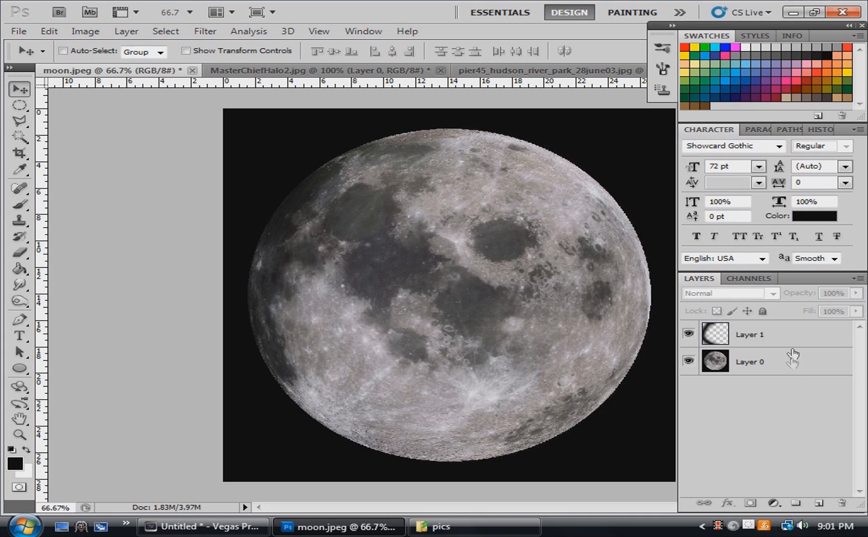
- Add a new layer above the shadow layer and set the Brush's foreground color to white (ffffff)
left_click(819, 503)
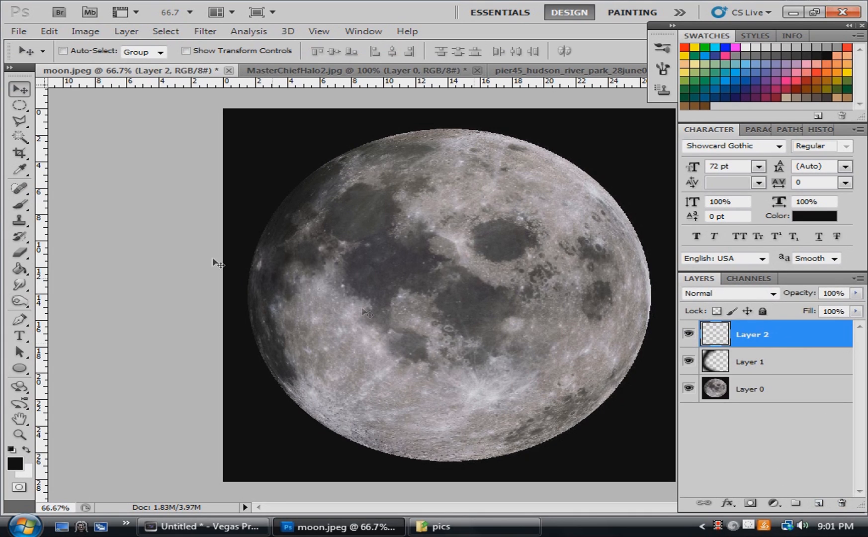
key("b")
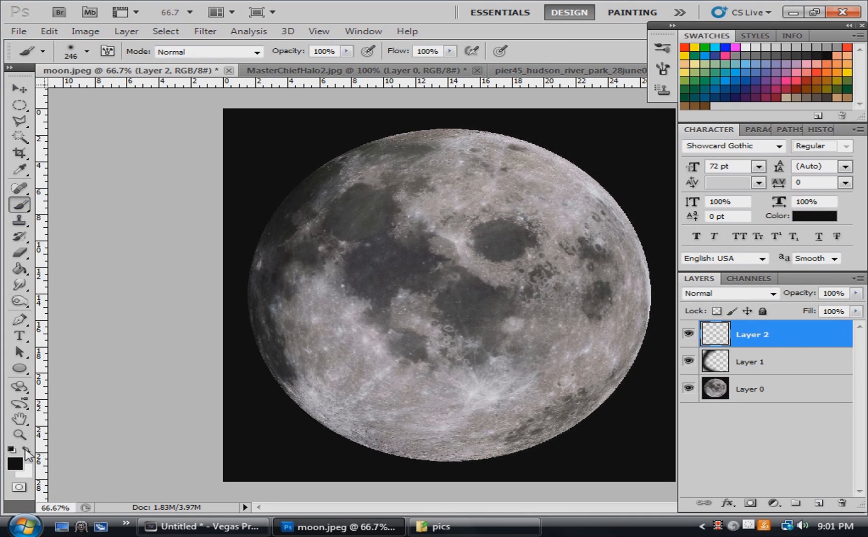
left_click(12, 465)
left_click(410, 158)
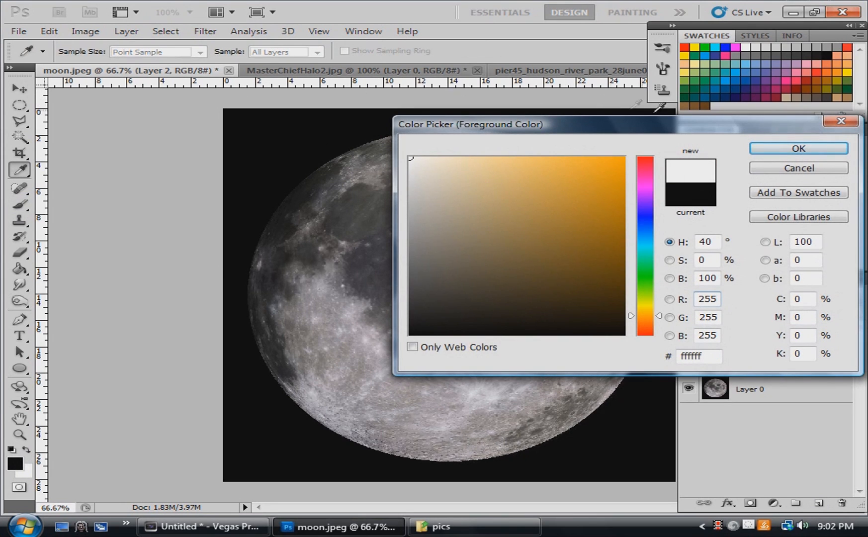
left_click(769, 150)
- Paint a broad soft white highlight along the moon's right side and set its layer's blend mode to Overlay
mouse_move(452, 108)
left_mouse_down()
mouse_move(493, 112)
mouse_move(577, 144)
mouse_move(597, 241)
mouse_move(572, 334)
mouse_move(517, 397)
mouse_move(468, 428)
mouse_move(513, 406)
mouse_move(559, 312)
mouse_move(551, 207)
mouse_move(471, 126)
mouse_move(422, 99)
mouse_move(397, 72)
mouse_move(373, 57)
mouse_move(324, 58)
left_mouse_up()
left_click(740, 293)
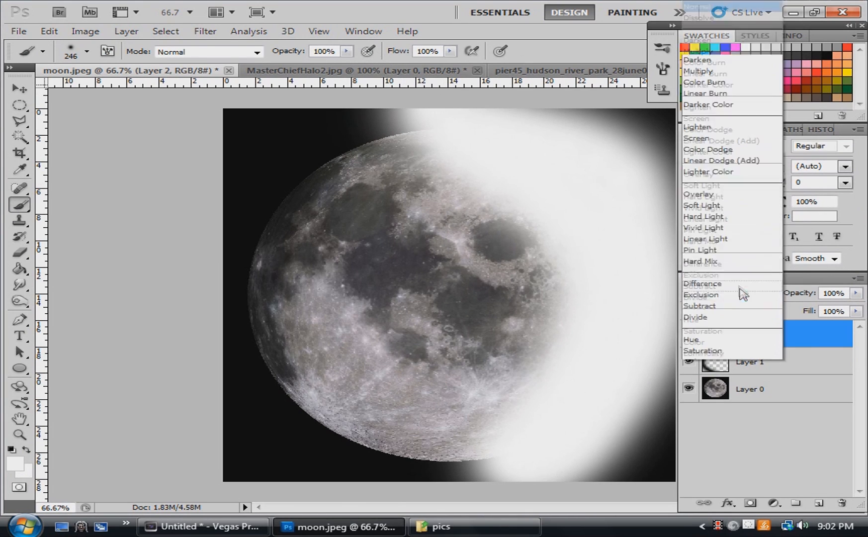
left_click(721, 175)
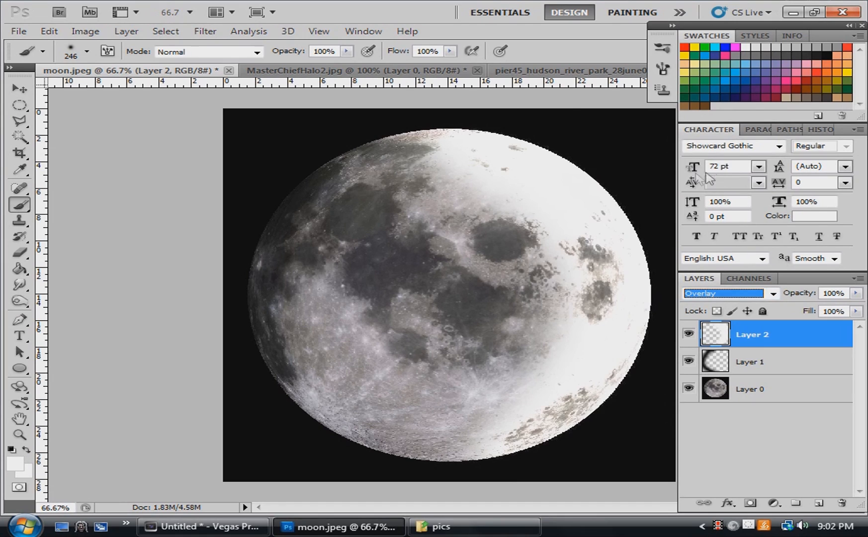
- Reduce the opacity of the moon's highlight layer to 70%
left_click(856, 293)
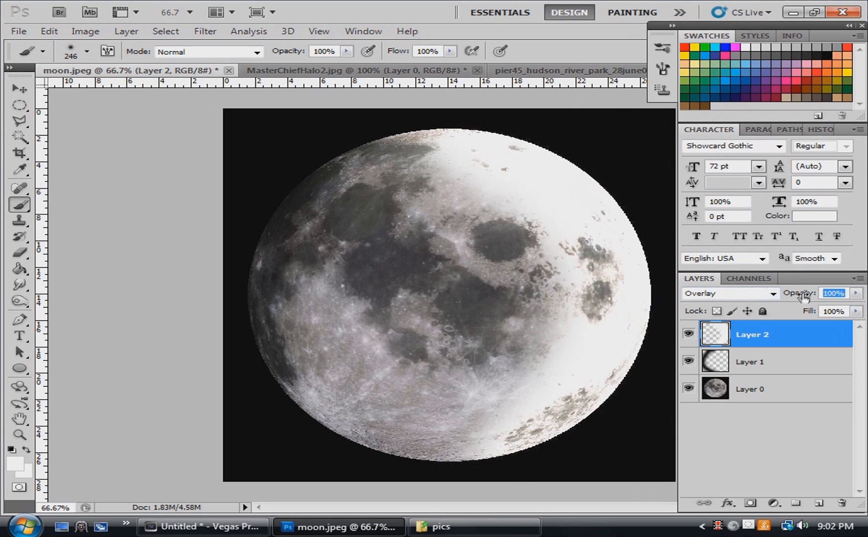
left_click(856, 294)
left_click_drag(856, 312, 828, 312)
left_click(860, 275)
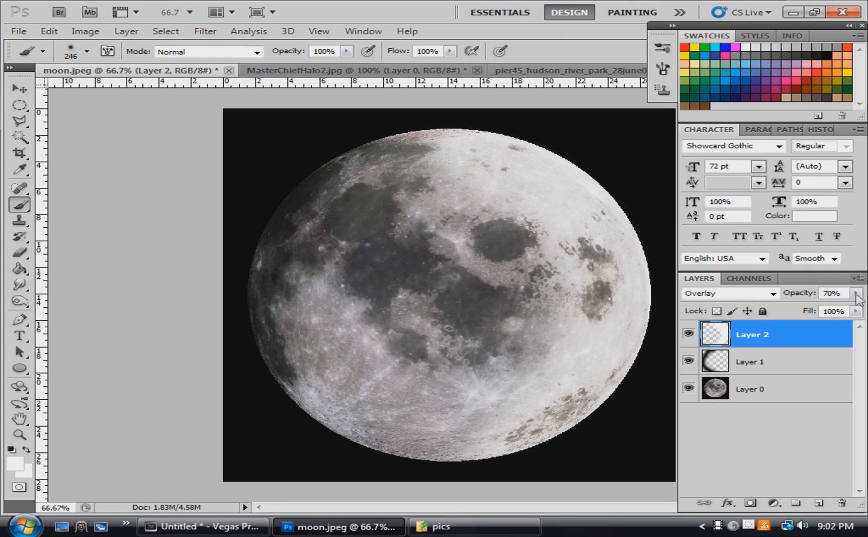
left_click(857, 293)
mouse_move(827, 309)
left_mouse_down()
mouse_move(845, 309)
mouse_move(818, 311)
mouse_move(829, 309)
left_mouse_up()
left_click(860, 263)
- Compare the moon with and without the highlight on Layer 2, and return to the Move tool
left_click(688, 334)
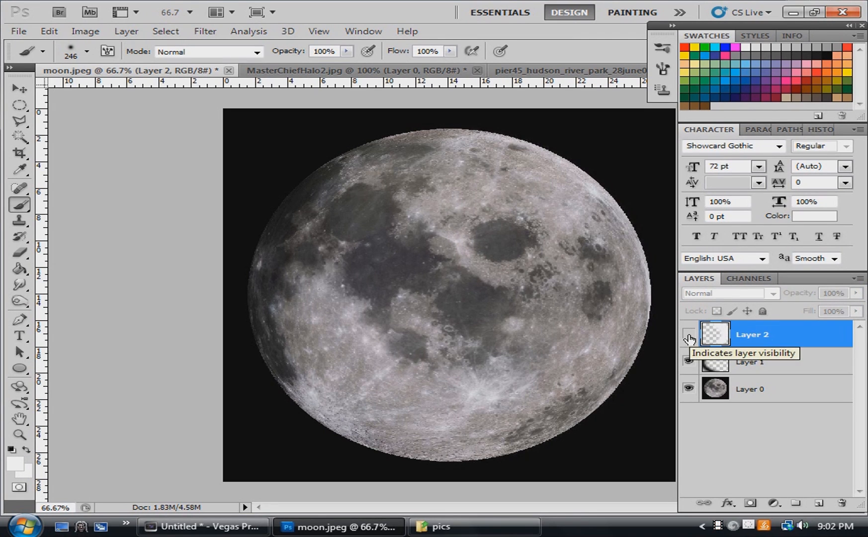
left_click(688, 334)
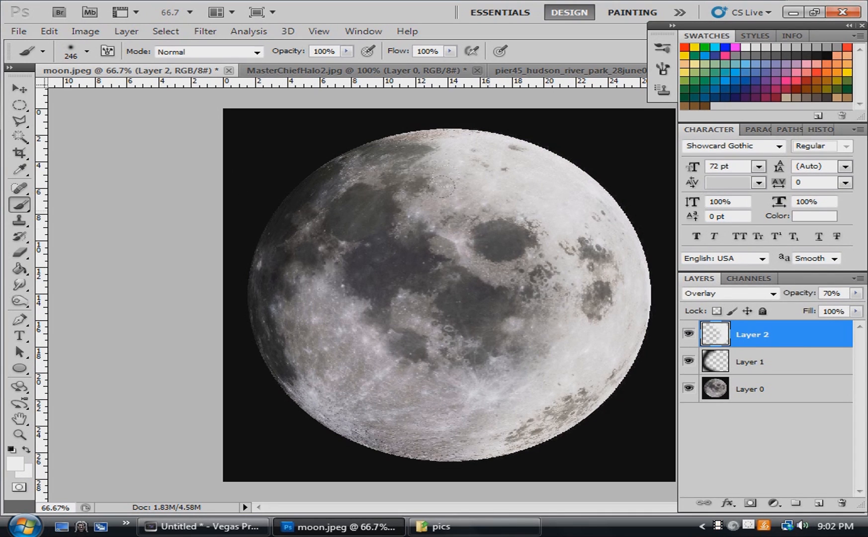
left_click(29, 94)
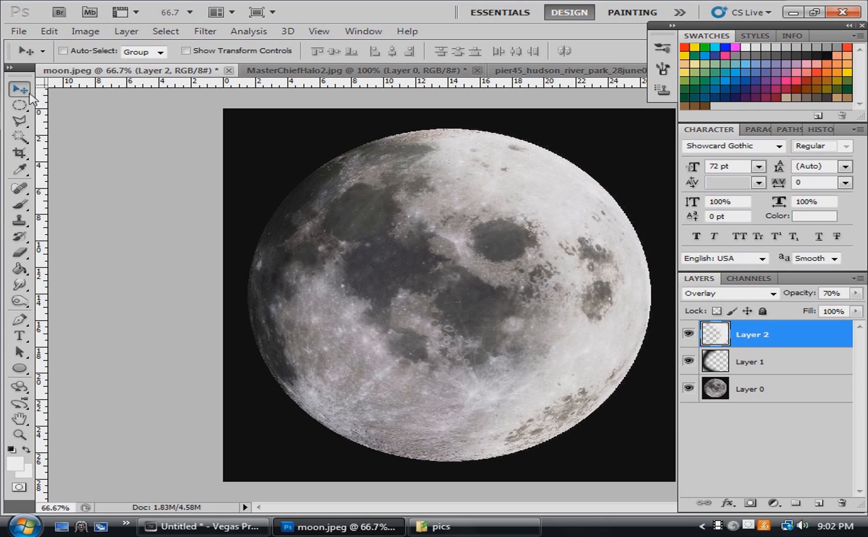
- Switch to the pier45_hudson_river_park image and hide Layer 2 and Layer 4
left_click(536, 74)
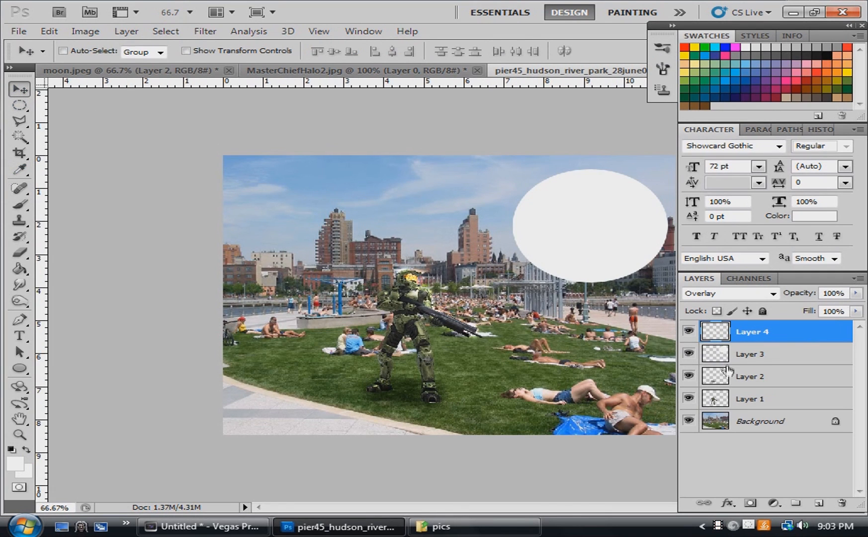
left_click(689, 331)
left_click(688, 331)
left_click(18, 205)
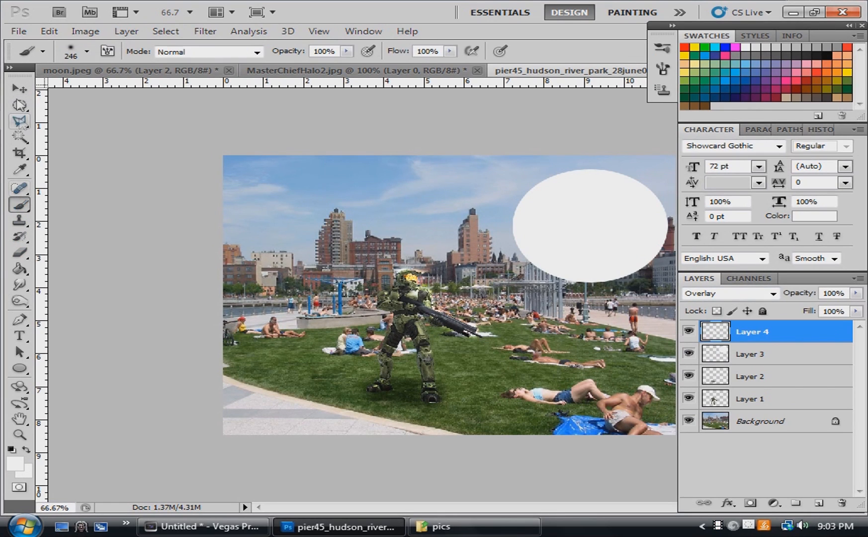
left_click(20, 89)
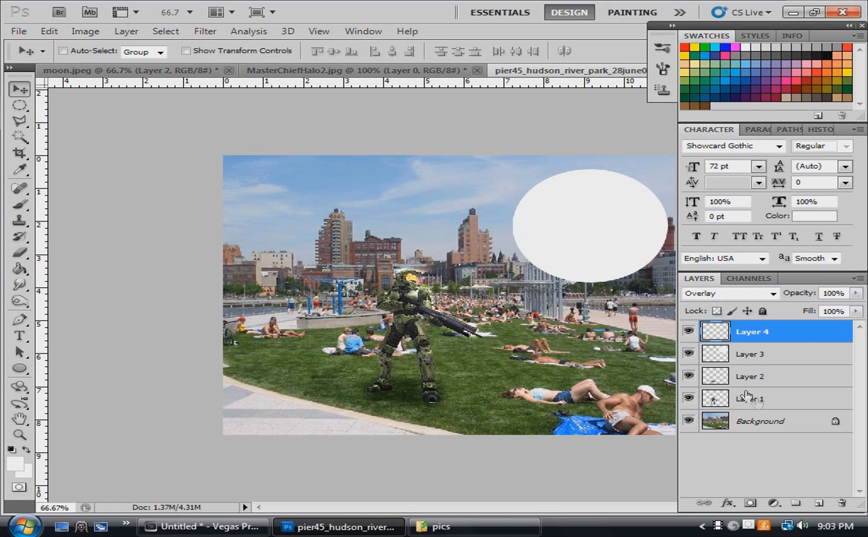
left_click(689, 376)
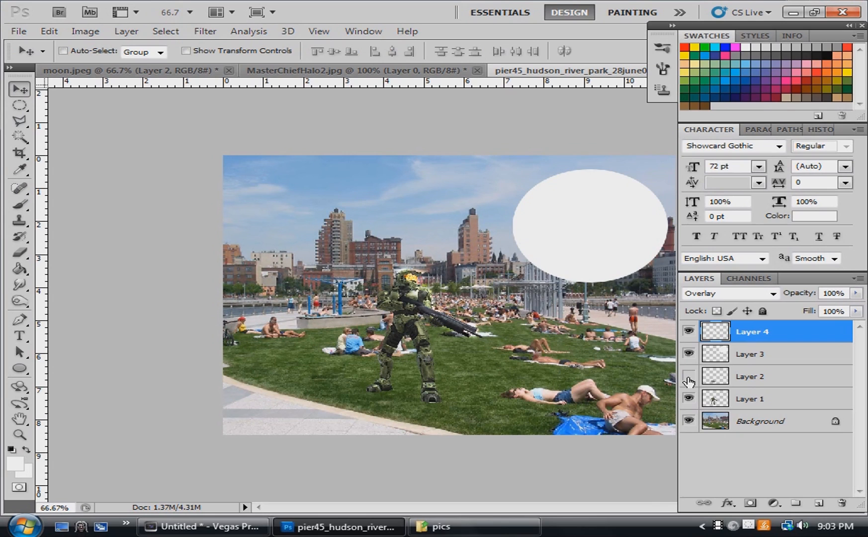
left_click(688, 331)
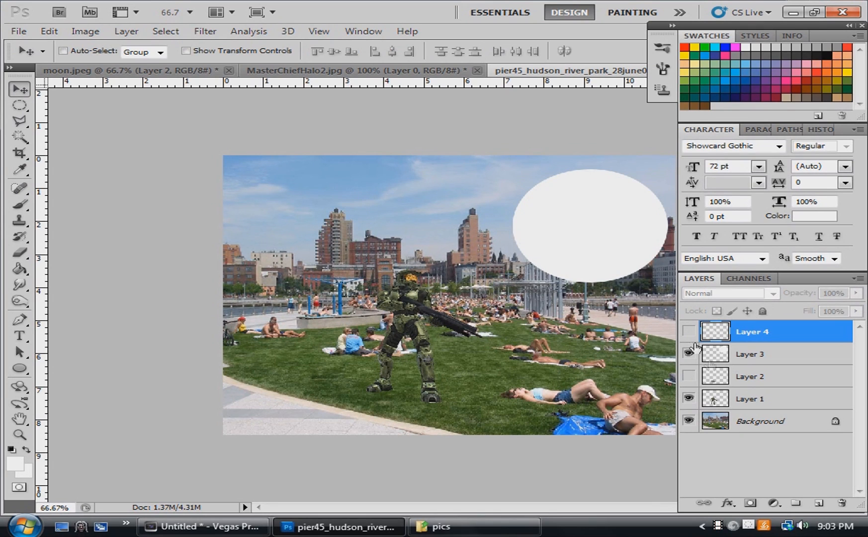
- Duplicate Layer 1 with the Master Chief cutout and flip the copy vertically
left_click(770, 400)
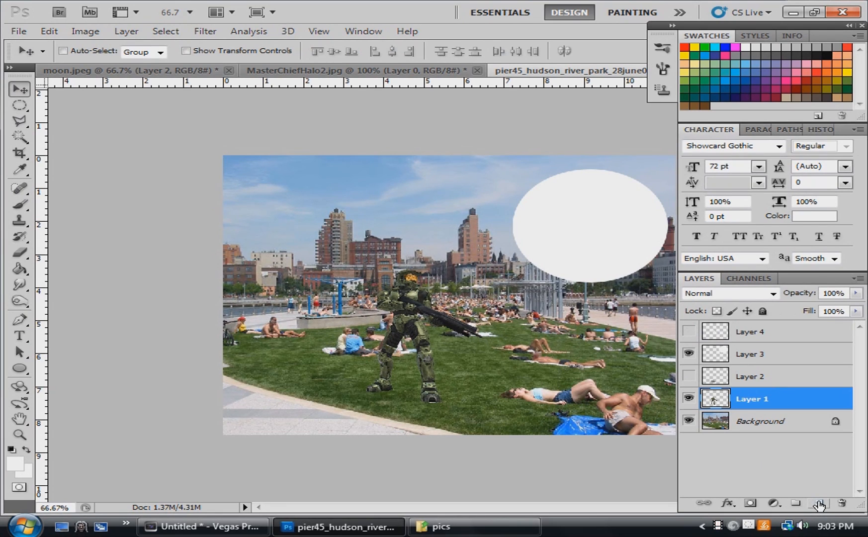
right_click(773, 400)
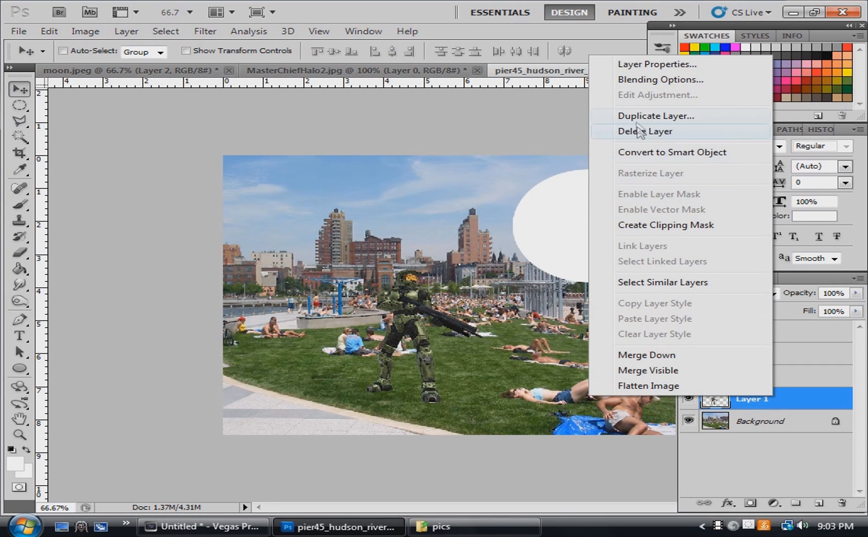
left_click(621, 116)
left_click(746, 113)
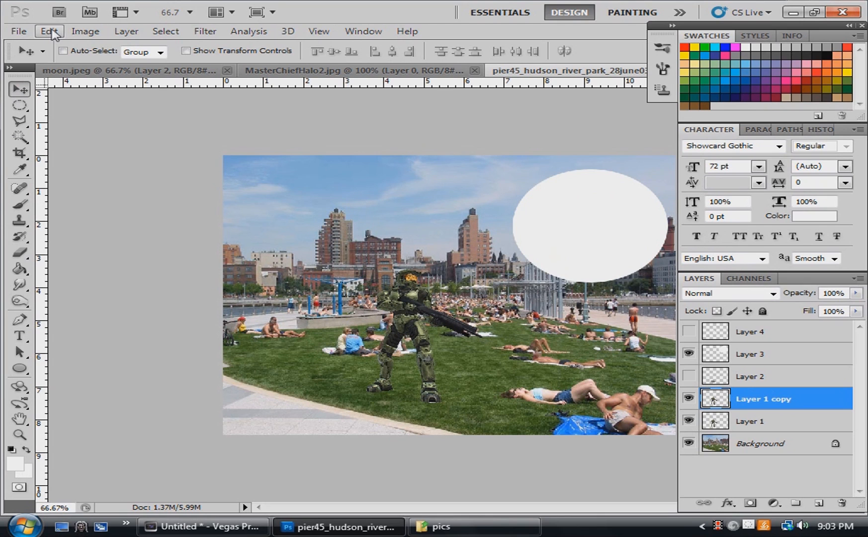
left_click(49, 31)
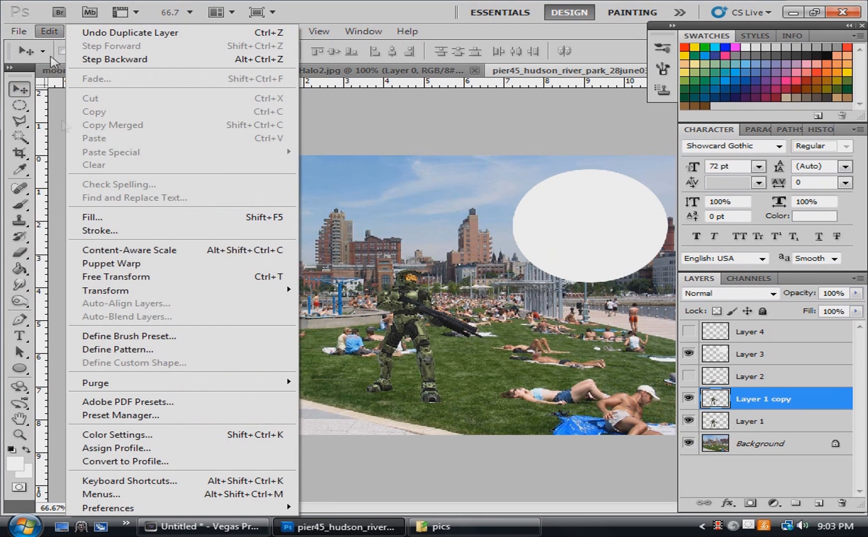
mouse_move(124, 291)
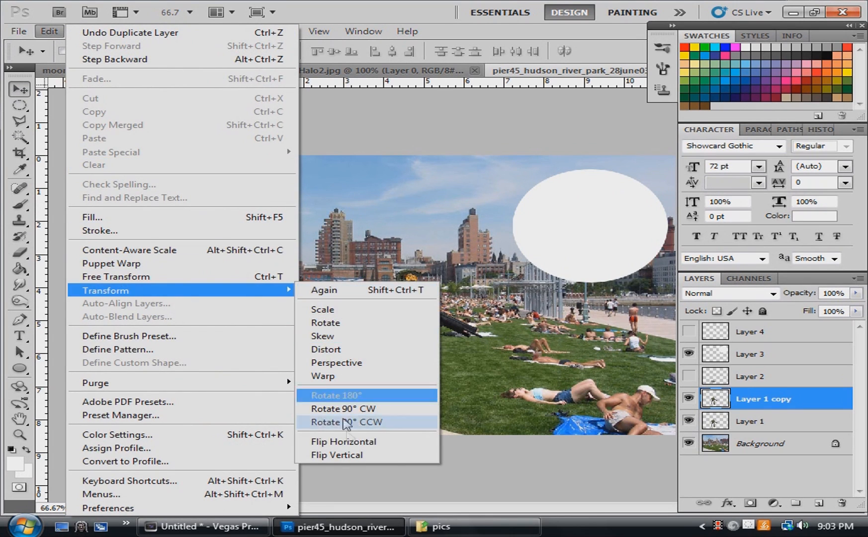
left_click(358, 455)
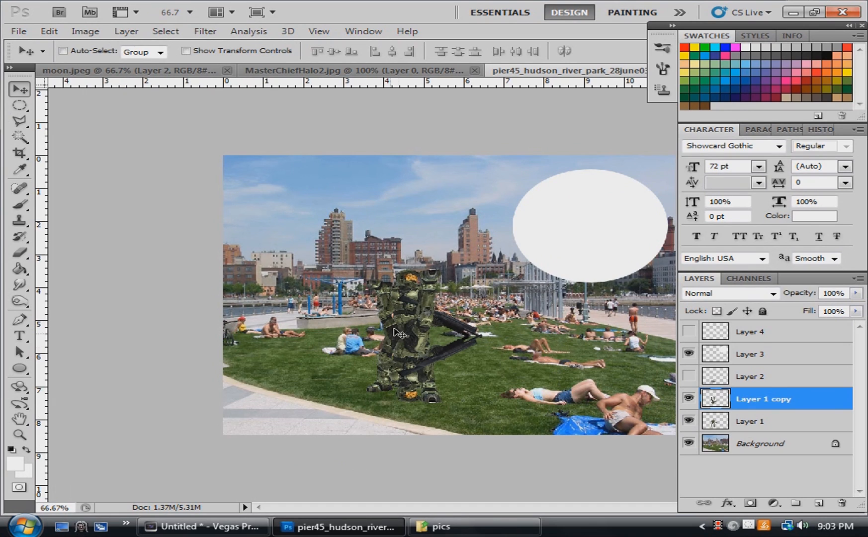
- Move the flipped copy straight down so that its feet meet the standing figure's feet
left_click_drag(417, 329, 411, 239)
key("ctrl+z")
left_click_drag(397, 362, 396, 494)
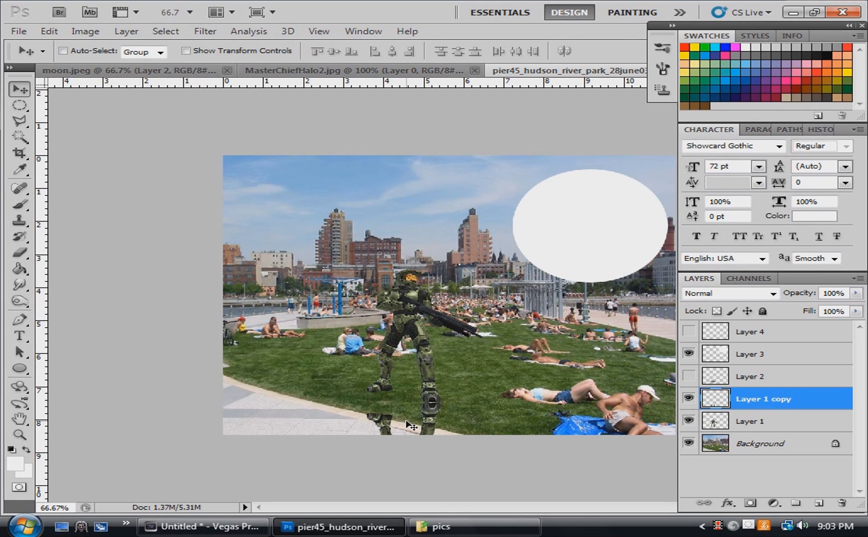
- Apply a Color Overlay layer style in black (000000) to Layer 1 copy
double_click(816, 399)
left_click_drag(501, 75, 528, 29)
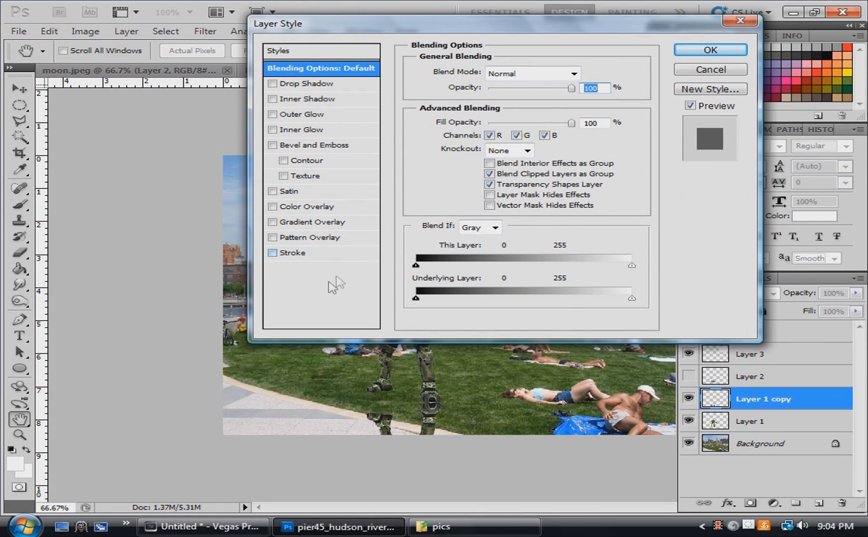
left_click(311, 209)
left_click(573, 74)
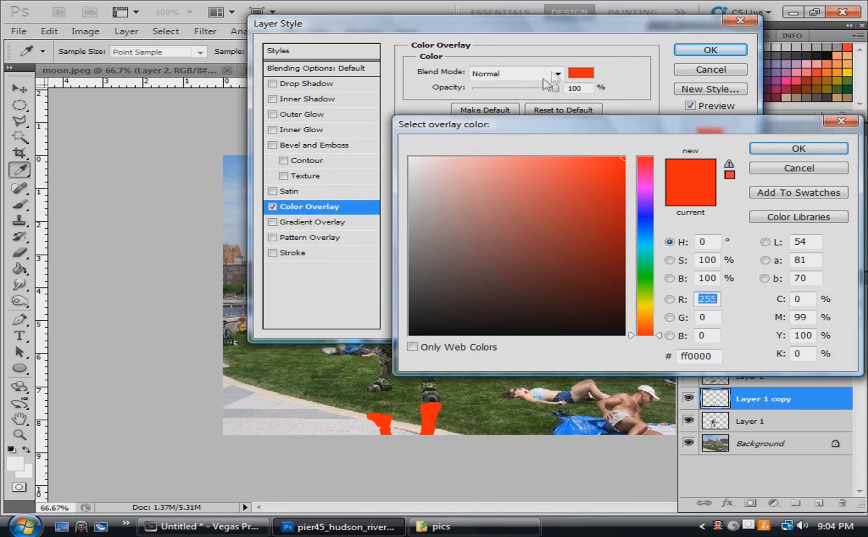
left_click_drag(538, 173, 625, 337)
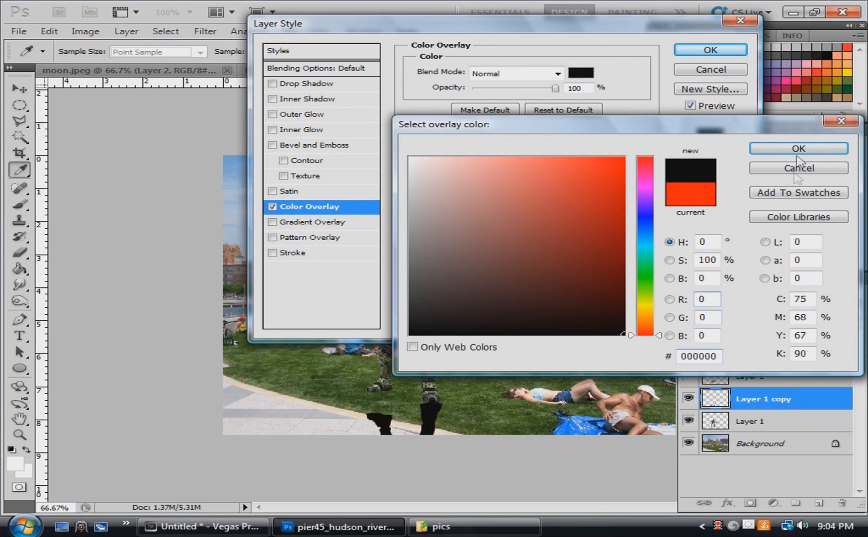
left_click(799, 148)
left_click(710, 50)
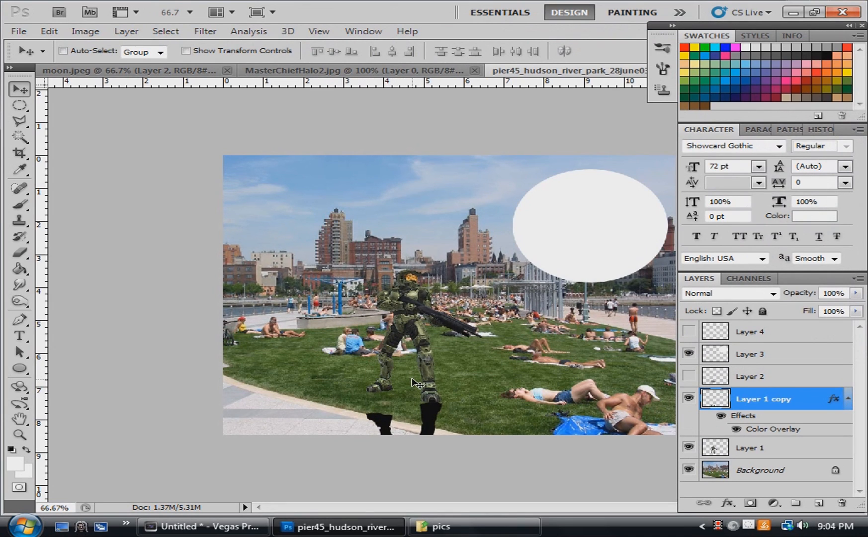
- Rotate the black copy about 30° with Free Transform and position it against the figure's feet as a slanted cast shadow
key("ctrl+t")
left_click_drag(537, 449, 478, 473)
left_click_drag(429, 439, 421, 435)
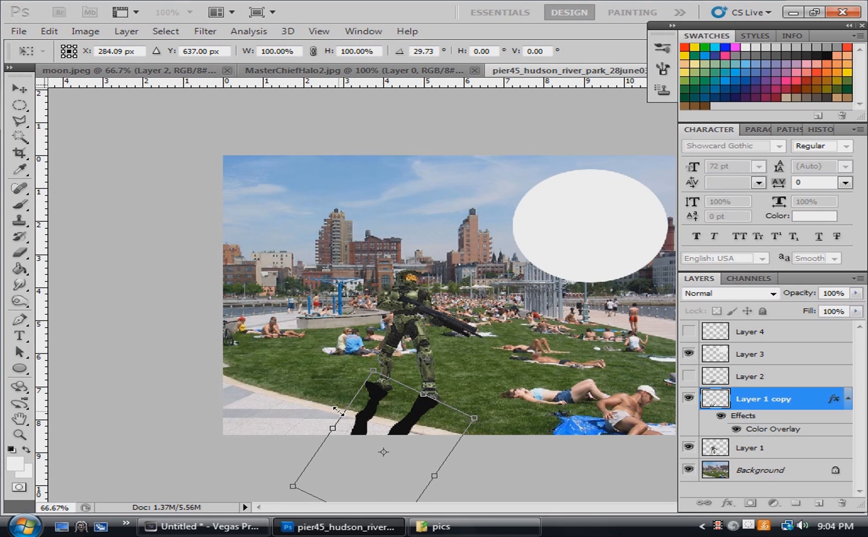
key("Return")
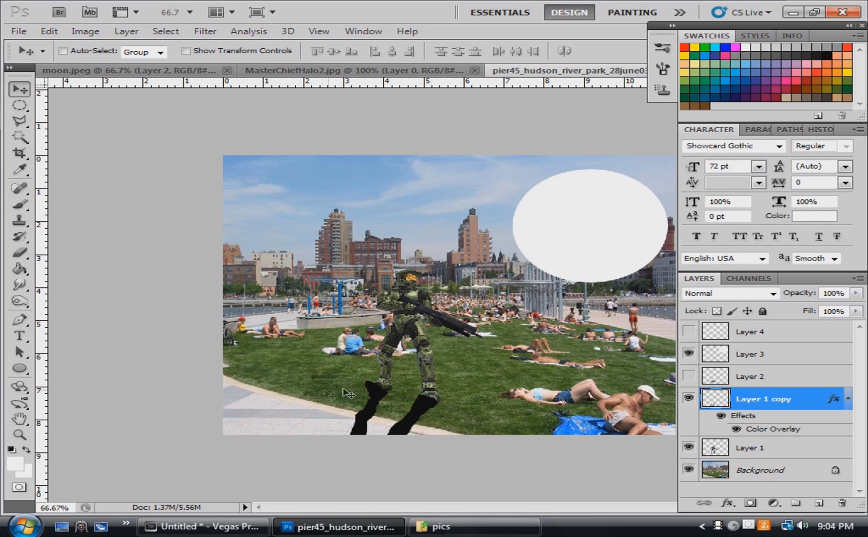
- Set the blend mode of Layer 1 copy to Soft Light and its opacity to 40%
left_click(714, 293)
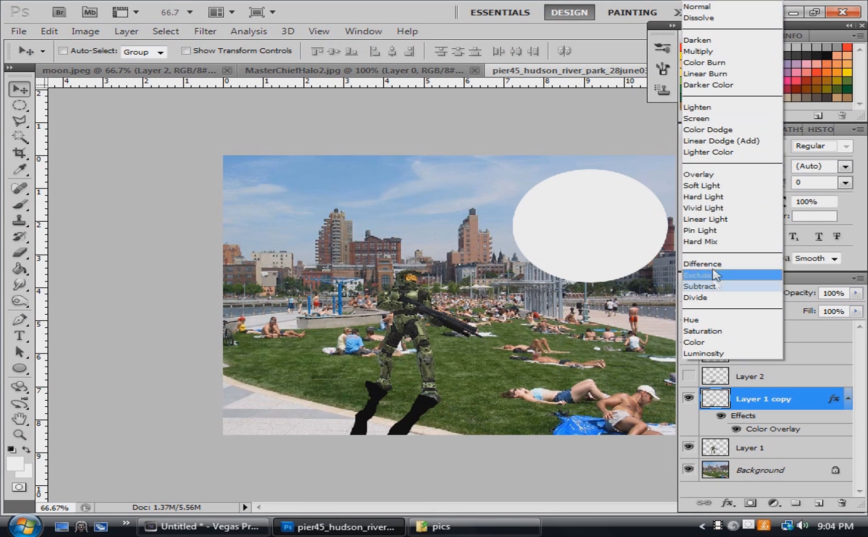
left_click(701, 190)
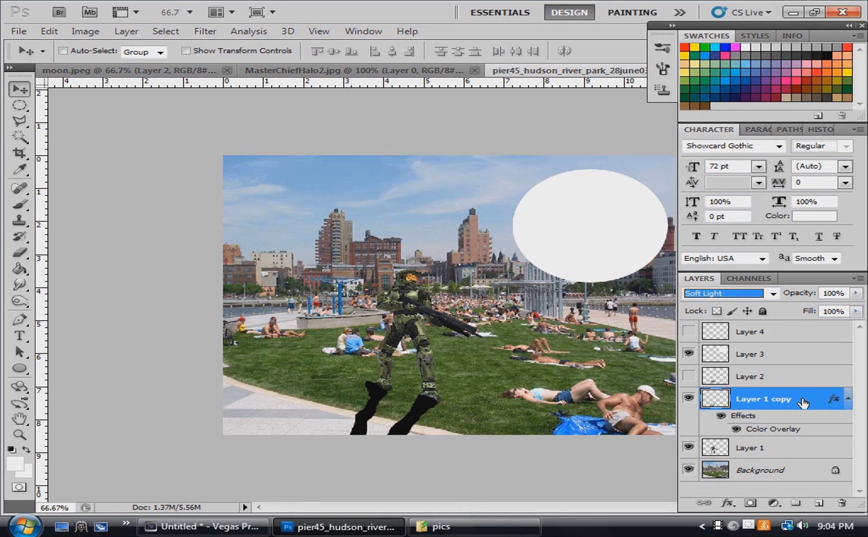
left_click(857, 295)
left_click_drag(854, 312, 804, 311)
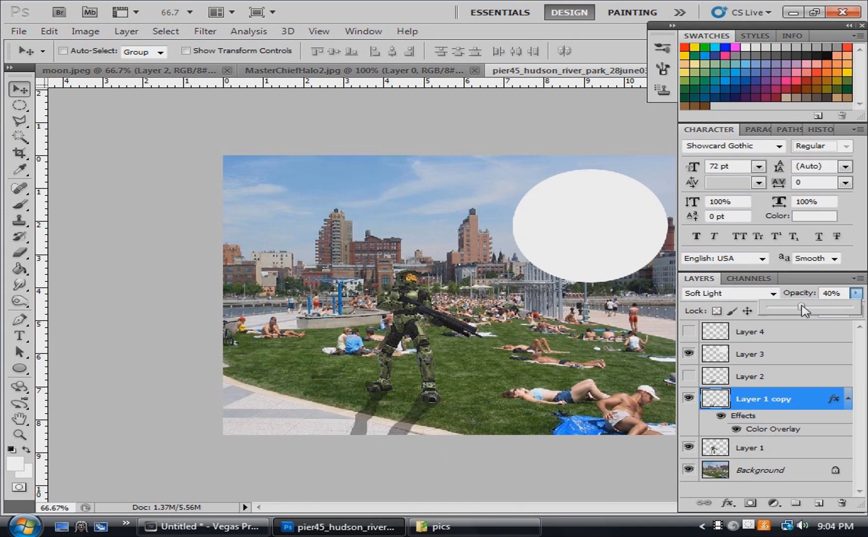
- Erase the parts of the cast shadow on Layer 1 copy that spill over and behind the figure's two boots, using the Eraser
left_click(807, 399)
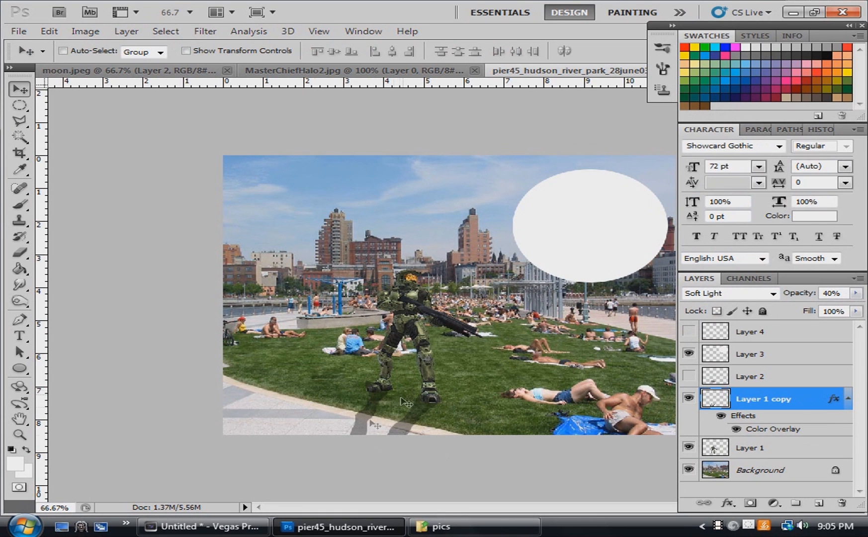
left_click(19, 434)
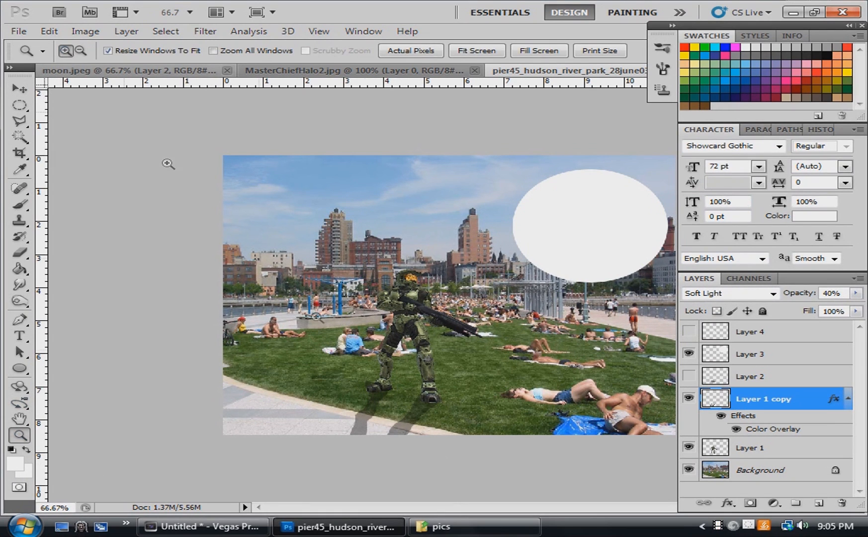
left_click(418, 405)
left_click(443, 292)
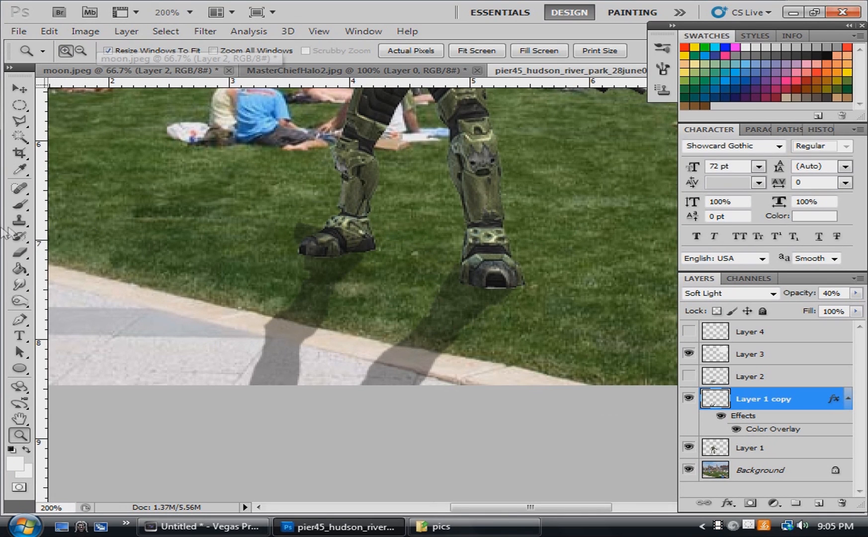
left_click(18, 253)
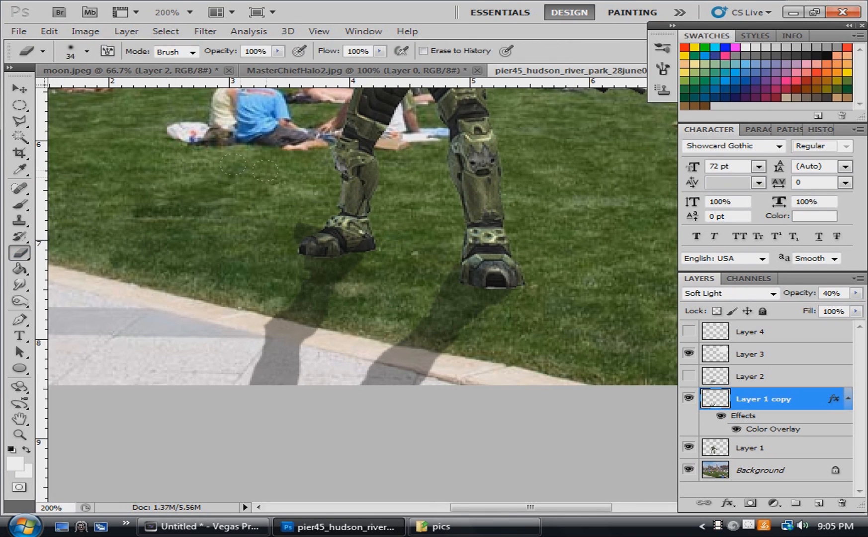
mouse_move(296, 213)
left_mouse_down()
mouse_move(330, 241)
mouse_move(304, 243)
mouse_move(309, 227)
left_mouse_up()
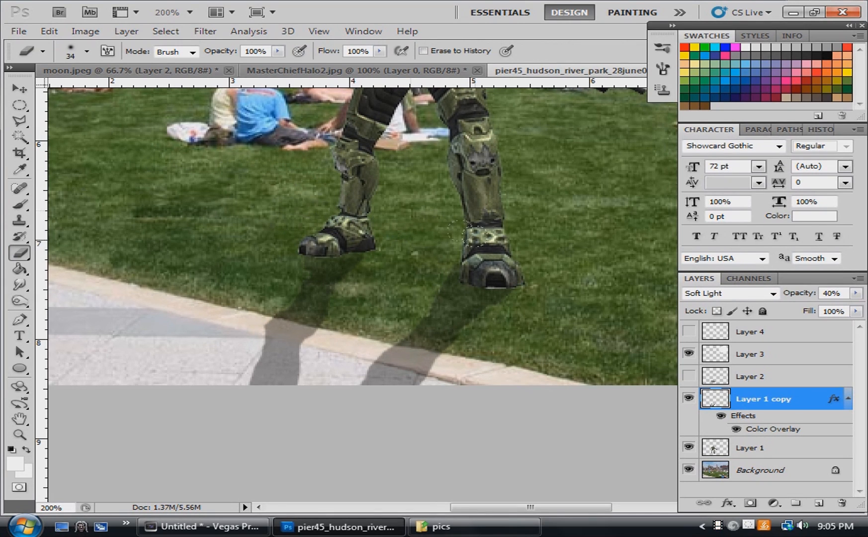
mouse_move(474, 252)
left_mouse_down()
mouse_move(466, 258)
mouse_move(475, 241)
left_mouse_up()
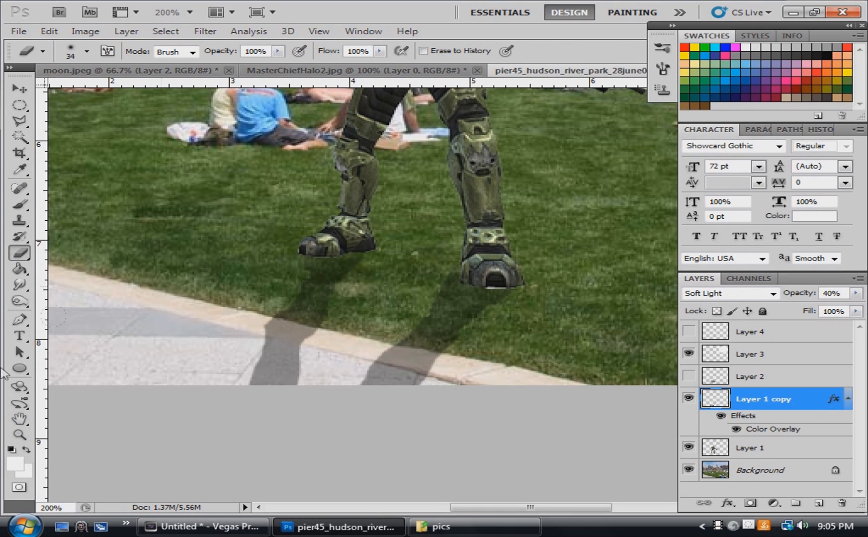
left_click(20, 434)
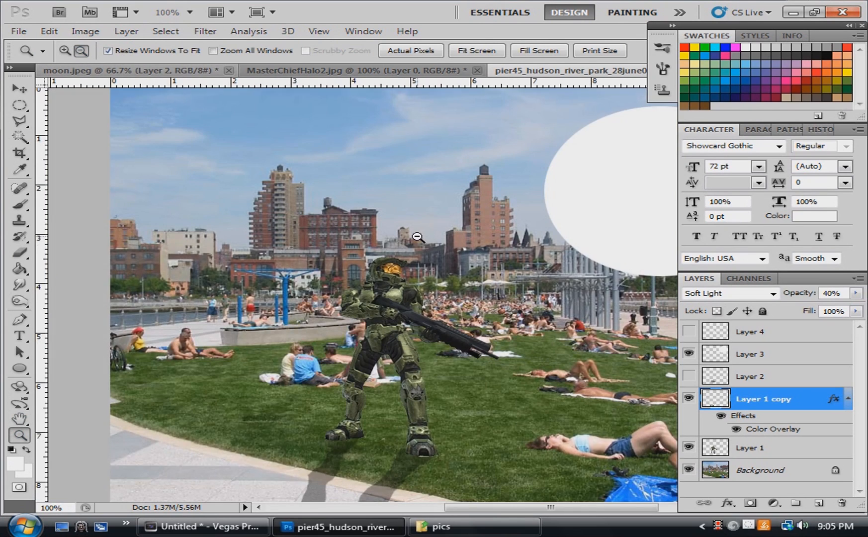
left_click(418, 238, "alt")
left_click(417, 237, "alt")
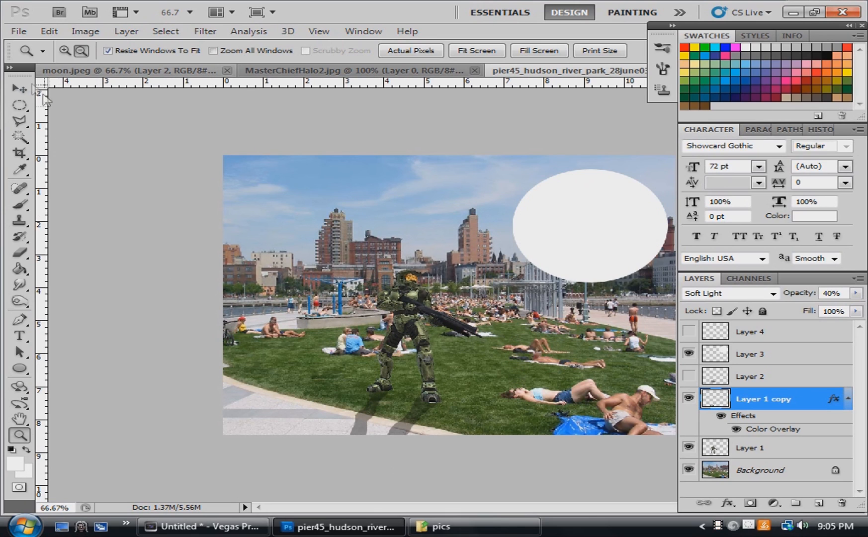
left_click(20, 89)
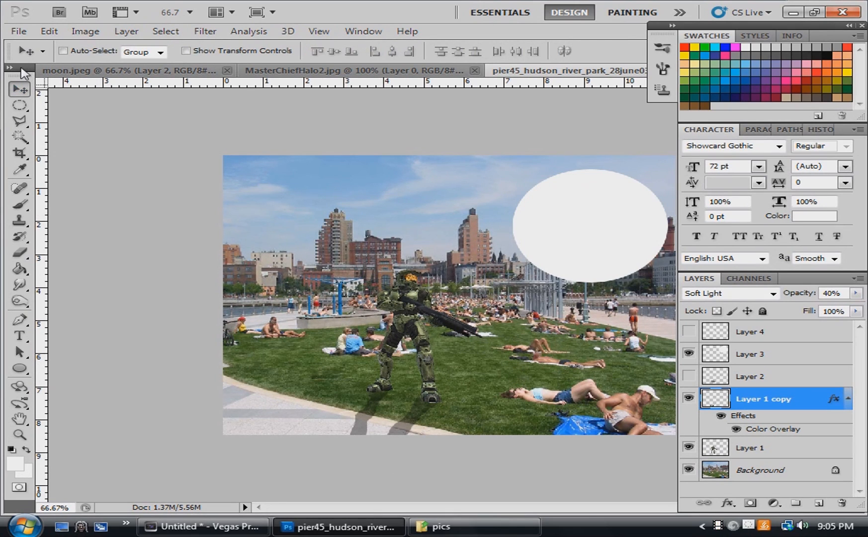